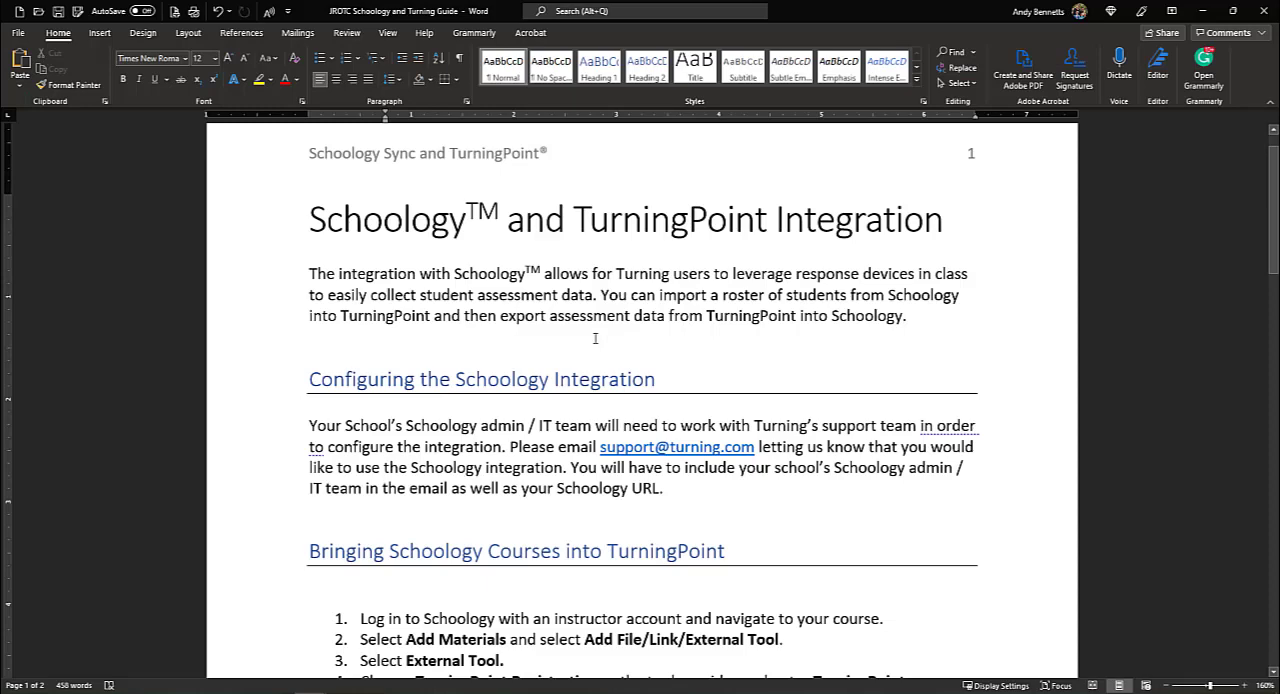
Switch to Schoology, log in with the saved instructor account and open the JROTC Testing Course, Section 1
scroll(591, 341, "down", 5)
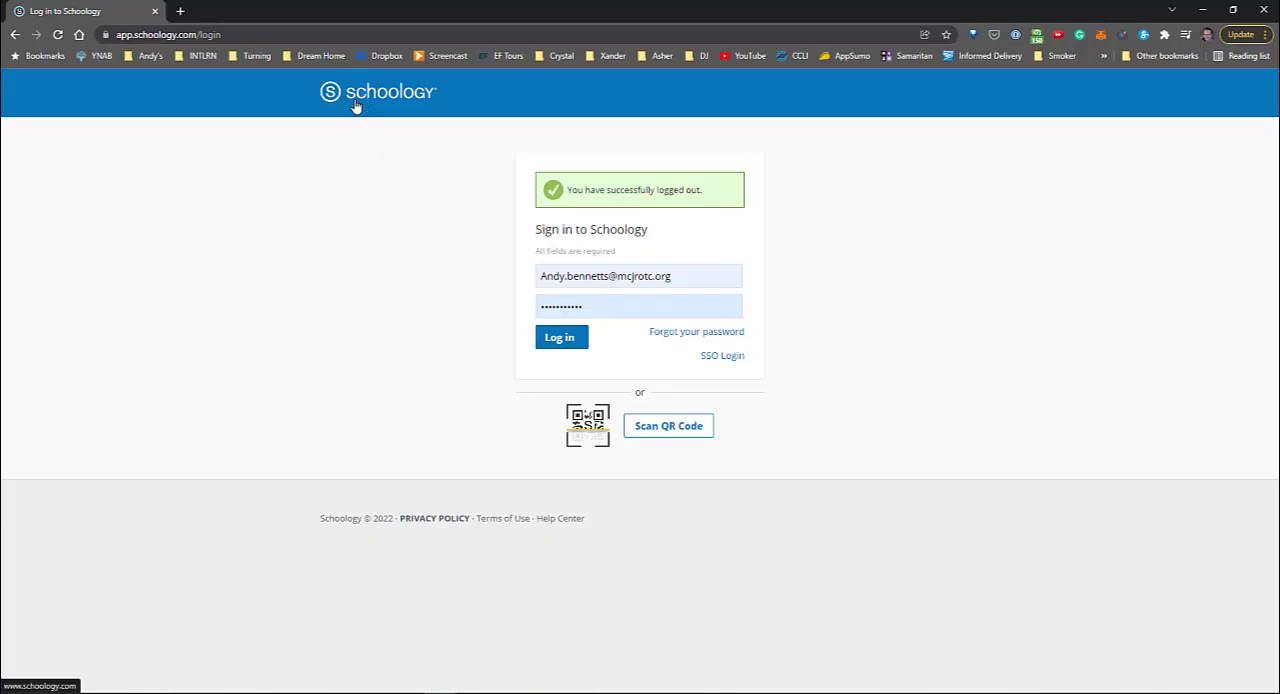
left_click(561, 341)
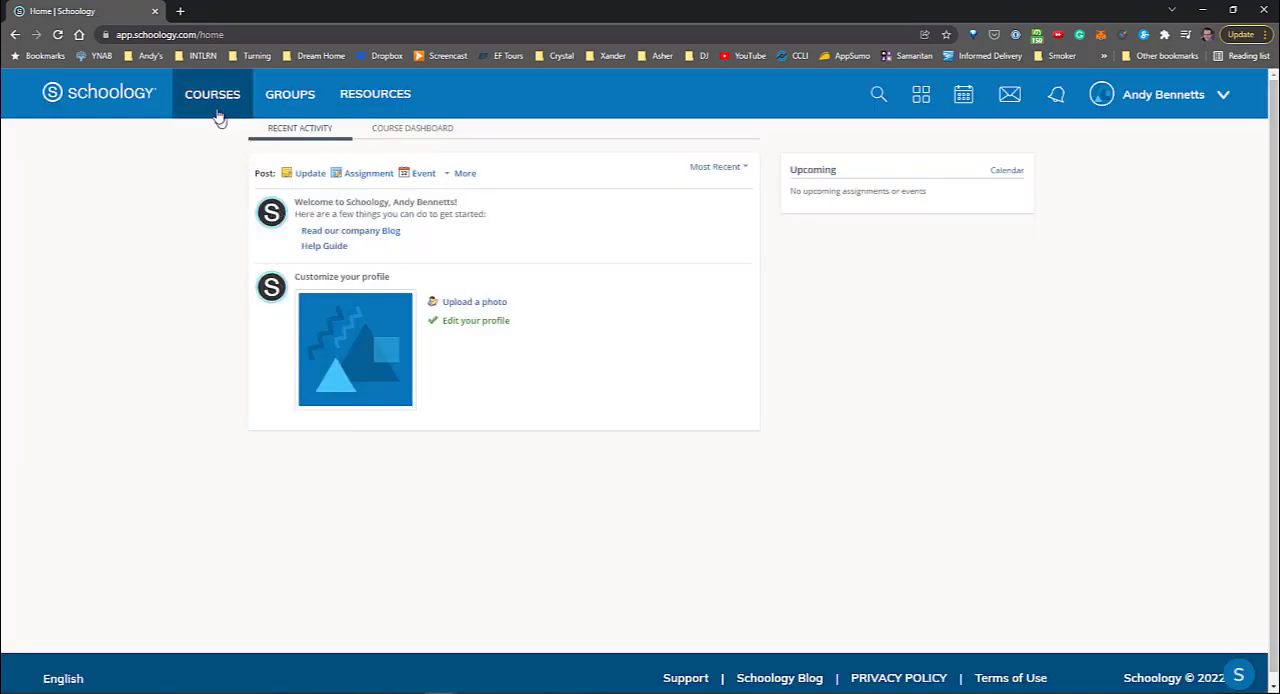
left_click(216, 114)
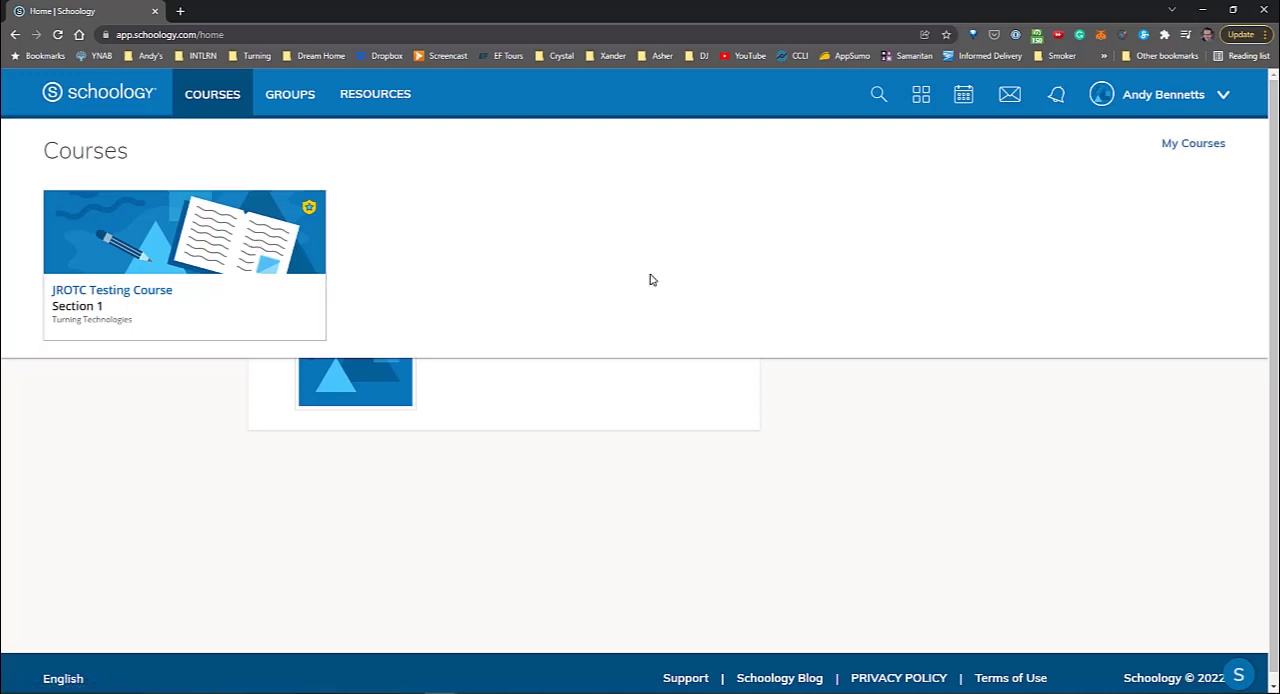
left_click(263, 262)
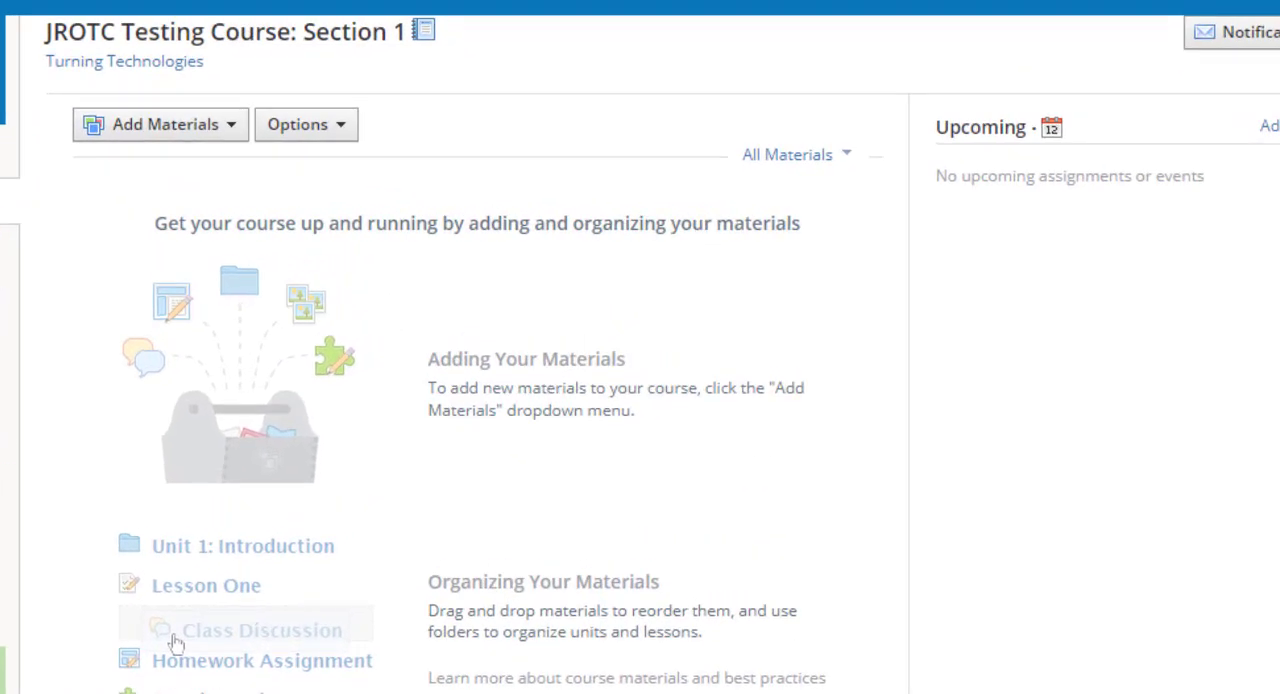
Begin adding an external tool to the course materials, with TurningPoint Registration as the tool provider
left_click(156, 128)
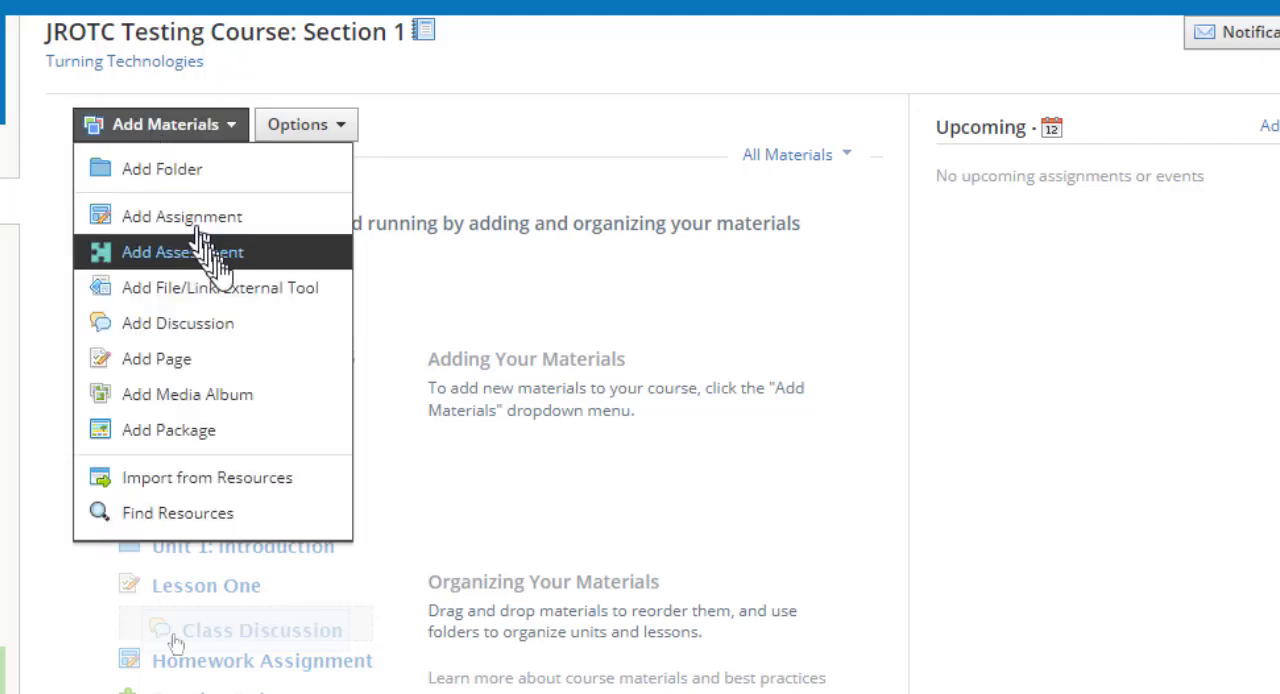
left_click(326, 290)
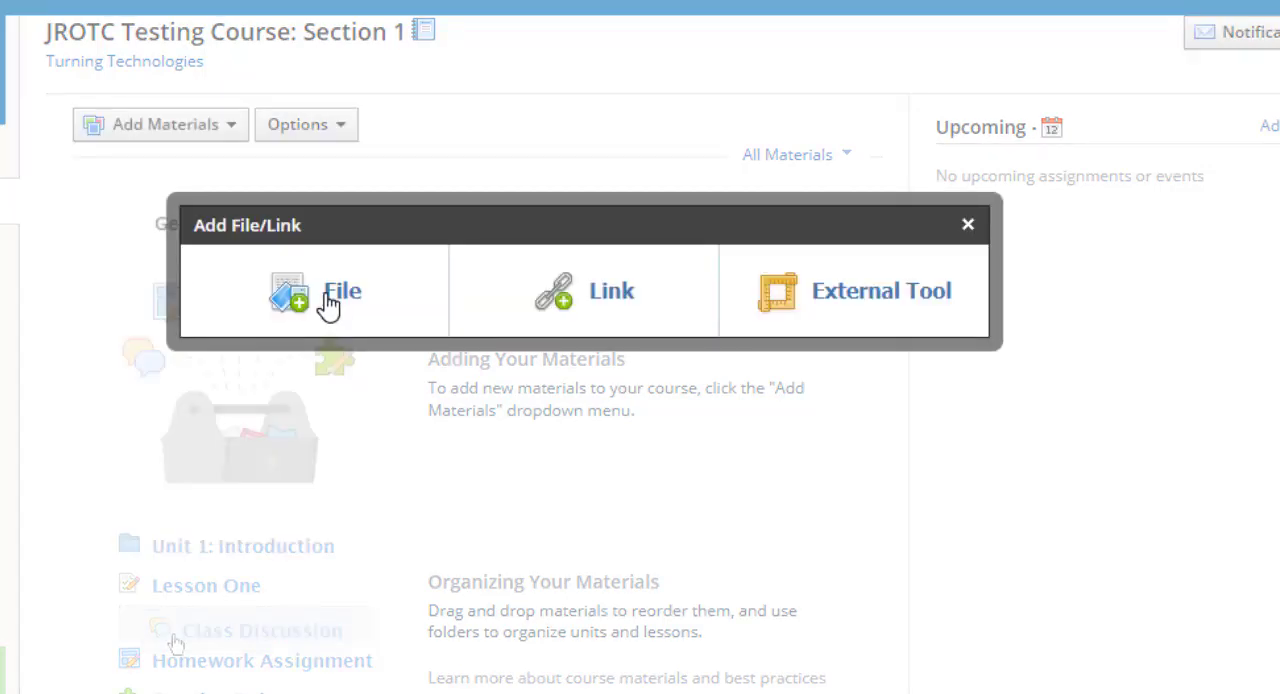
left_click(866, 298)
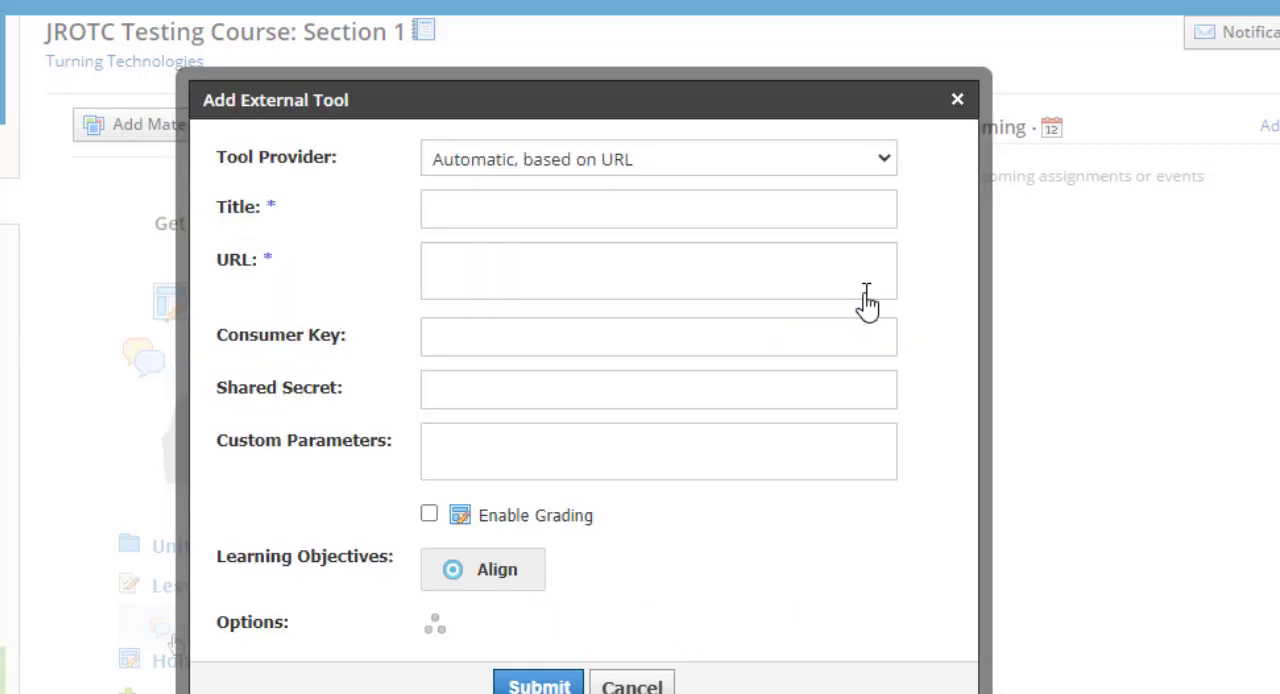
left_click(842, 172)
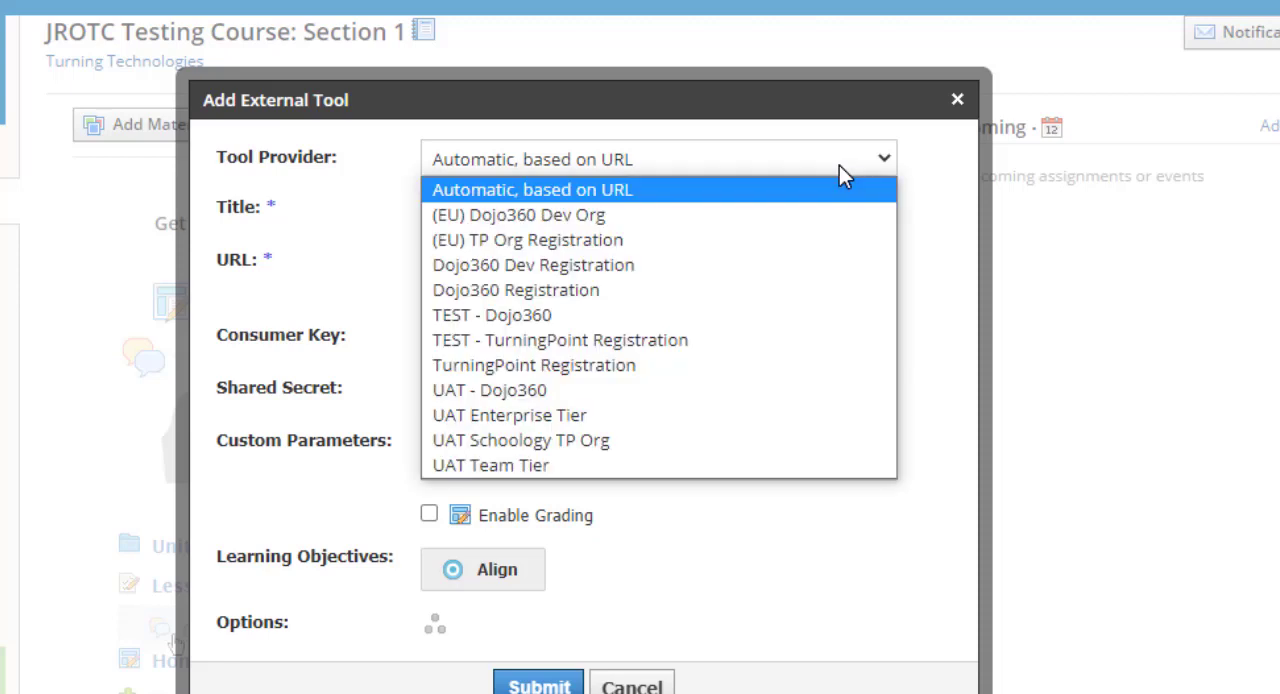
left_click(660, 372)
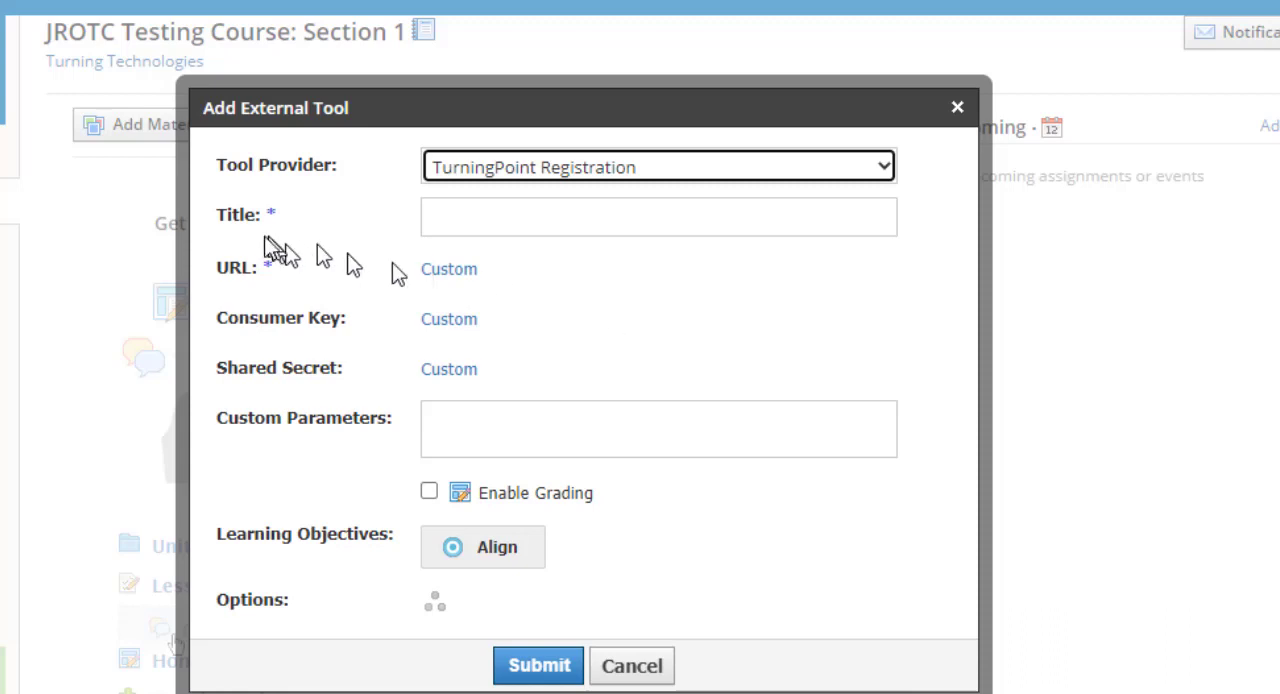
Title the external tool "TurningPoint Registration" and submit it to the course
left_click(500, 230)
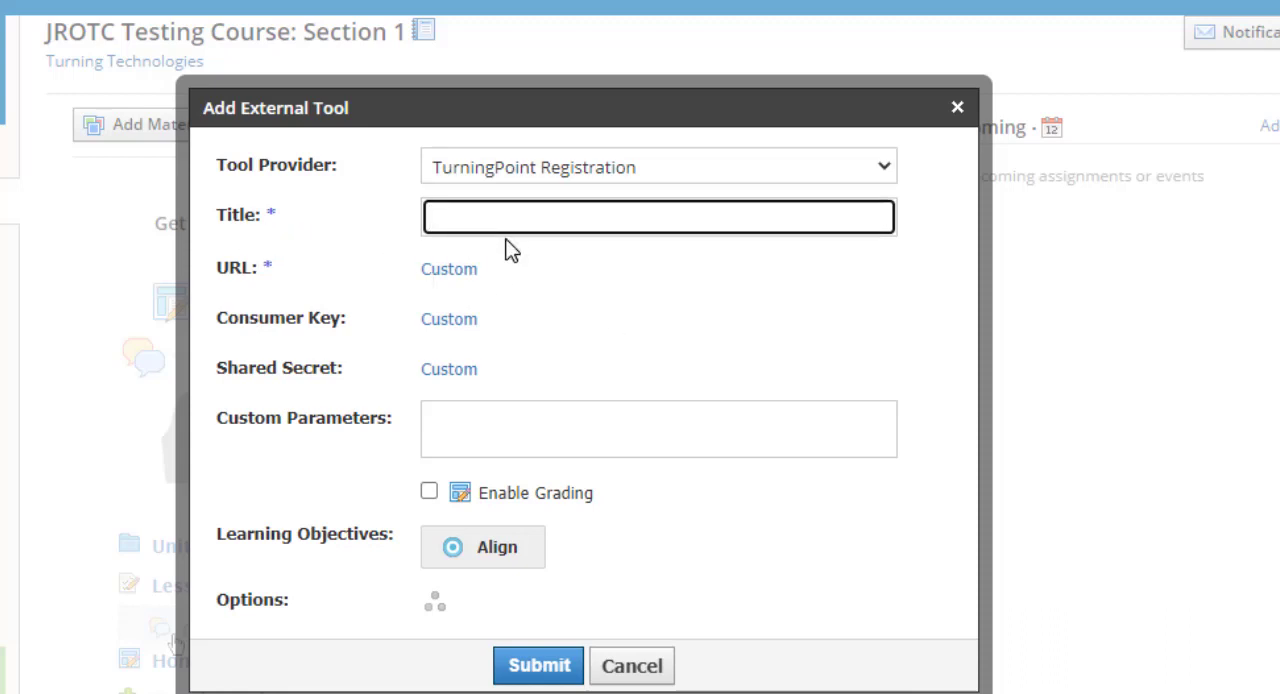
type("TurningPoint")
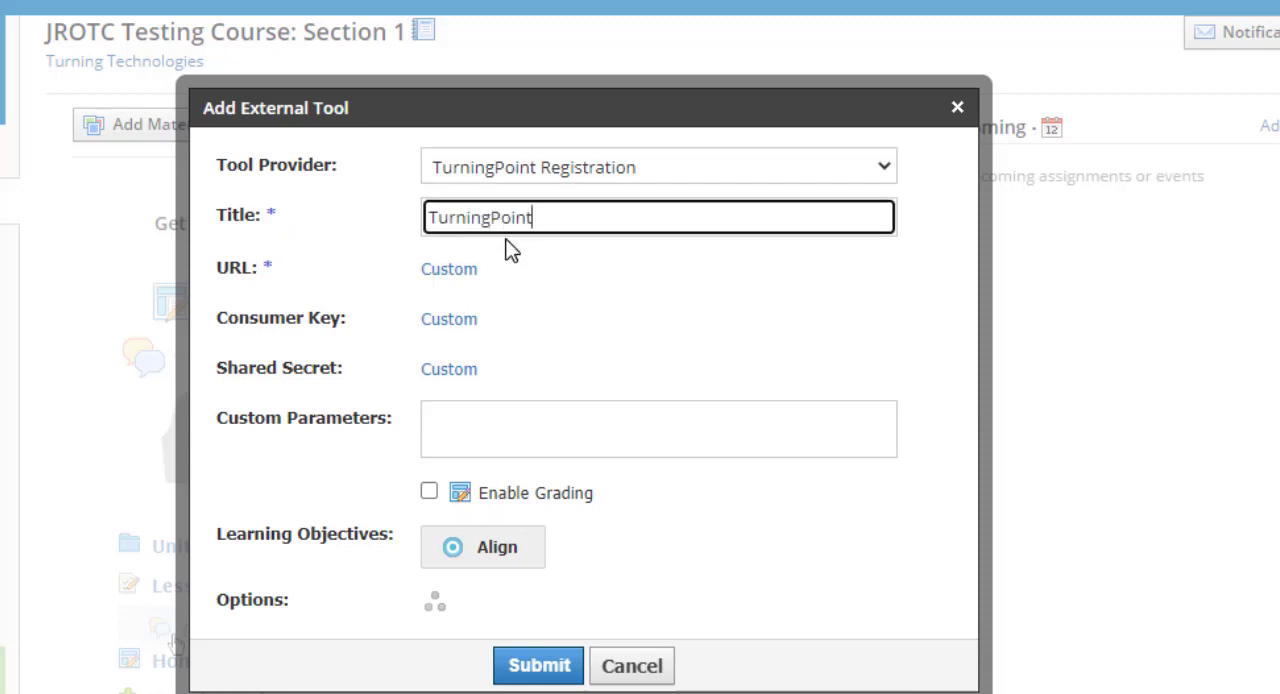
type(" Registration")
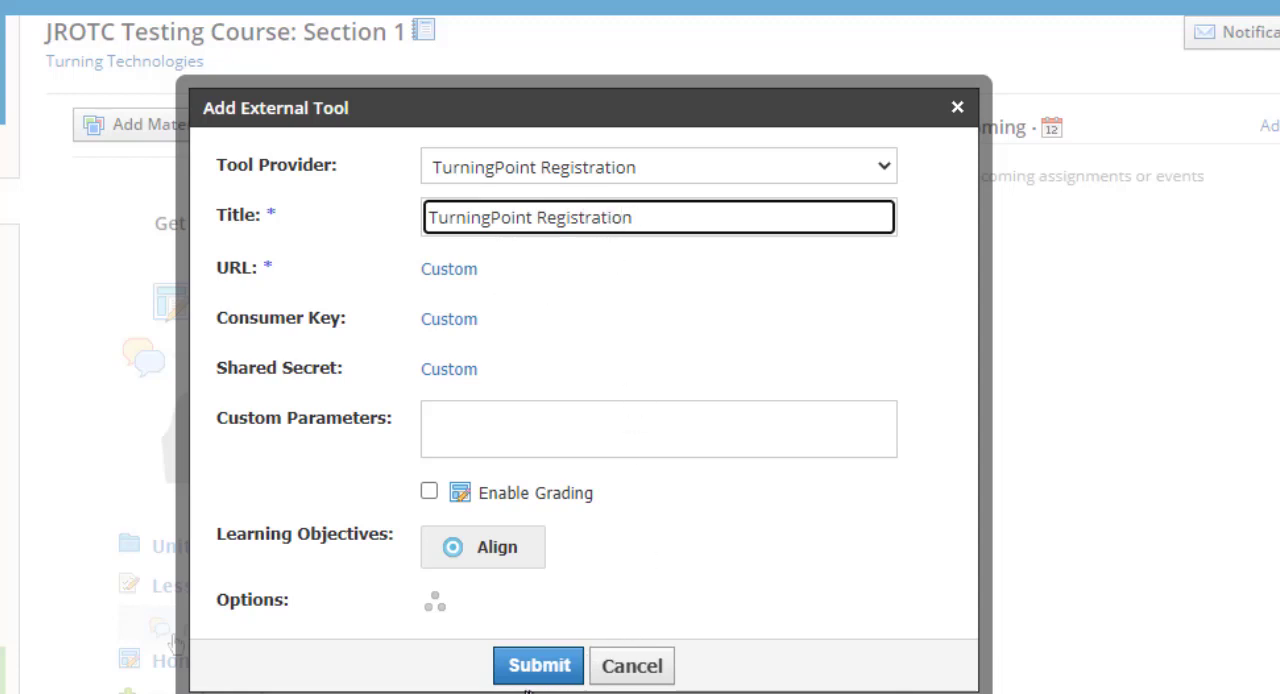
left_click(530, 670)
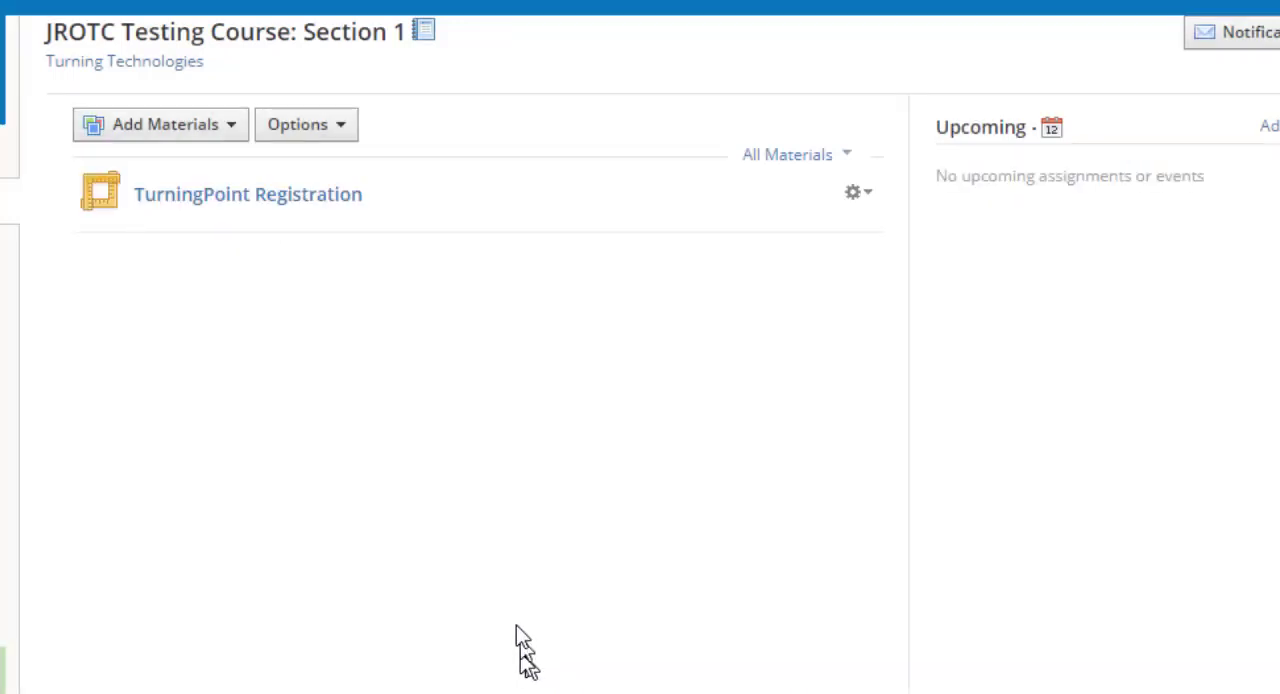
Open the TurningPoint Registration material, follow its registration link and sign in with the saved MCJROTC Turning account
left_click(252, 196)
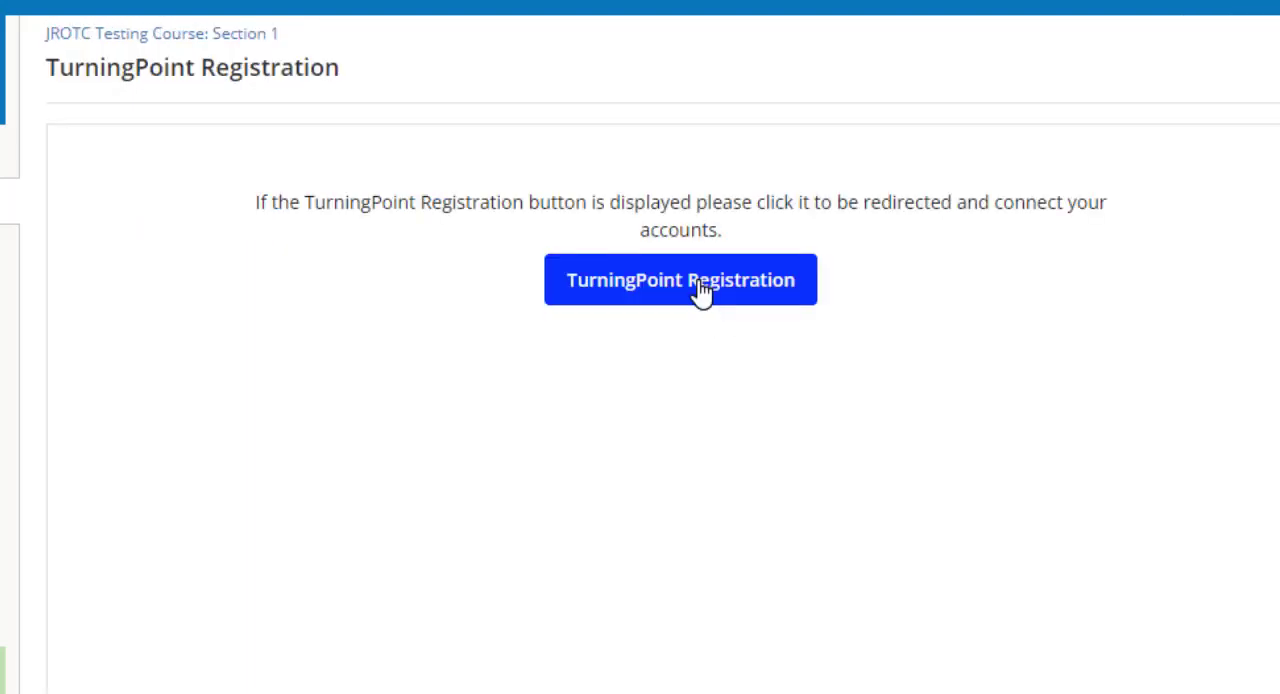
left_click(648, 303)
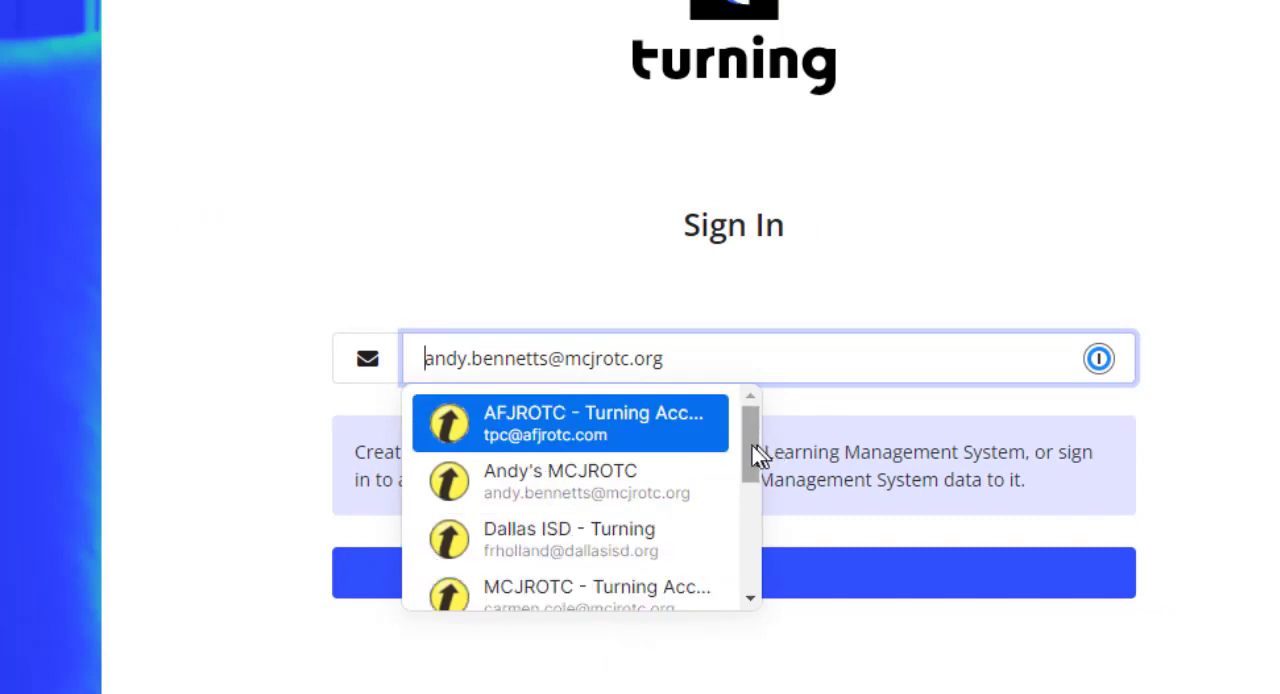
mouse_move(757, 455)
left_mouse_down()
mouse_move(772, 590)
mouse_move(748, 452)
left_mouse_up()
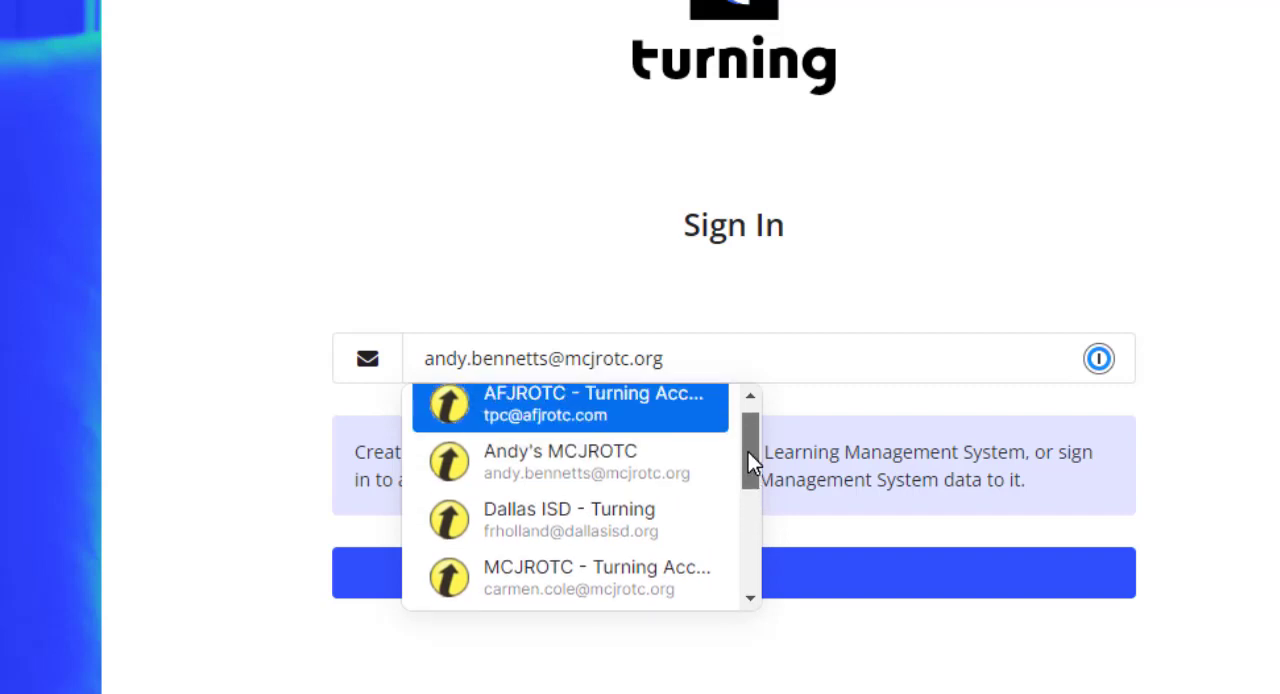
left_click(633, 471)
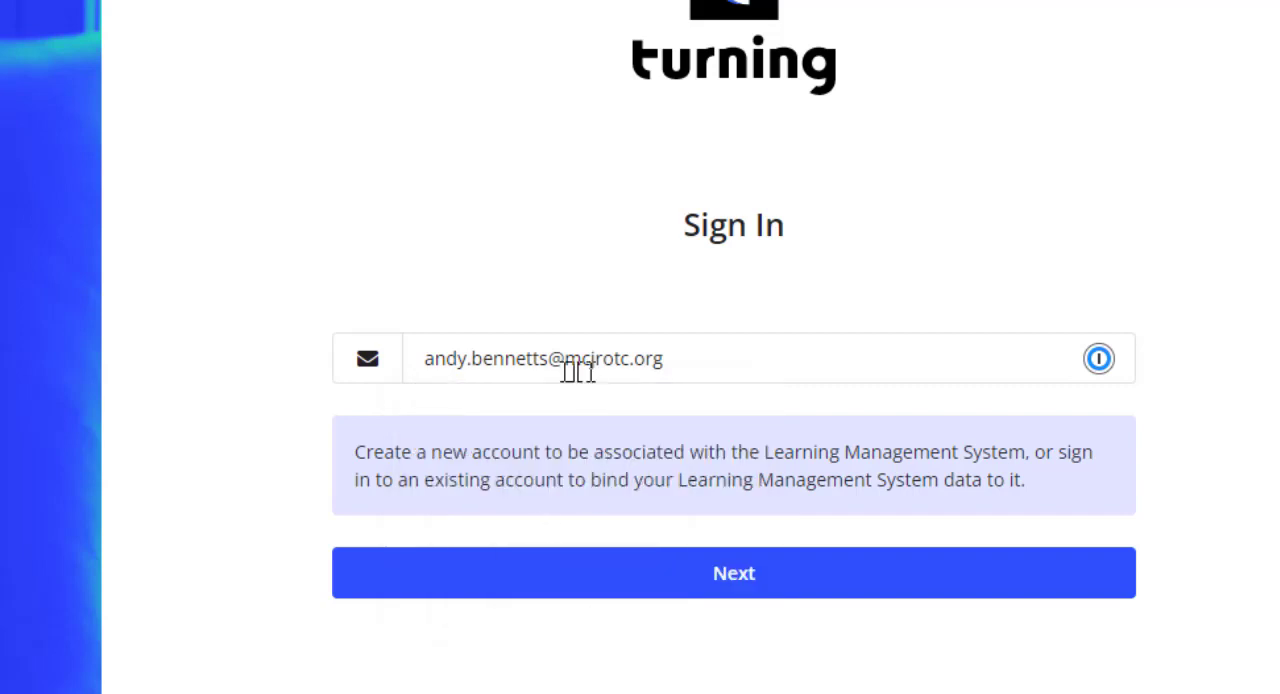
left_click(720, 590)
left_click(735, 610)
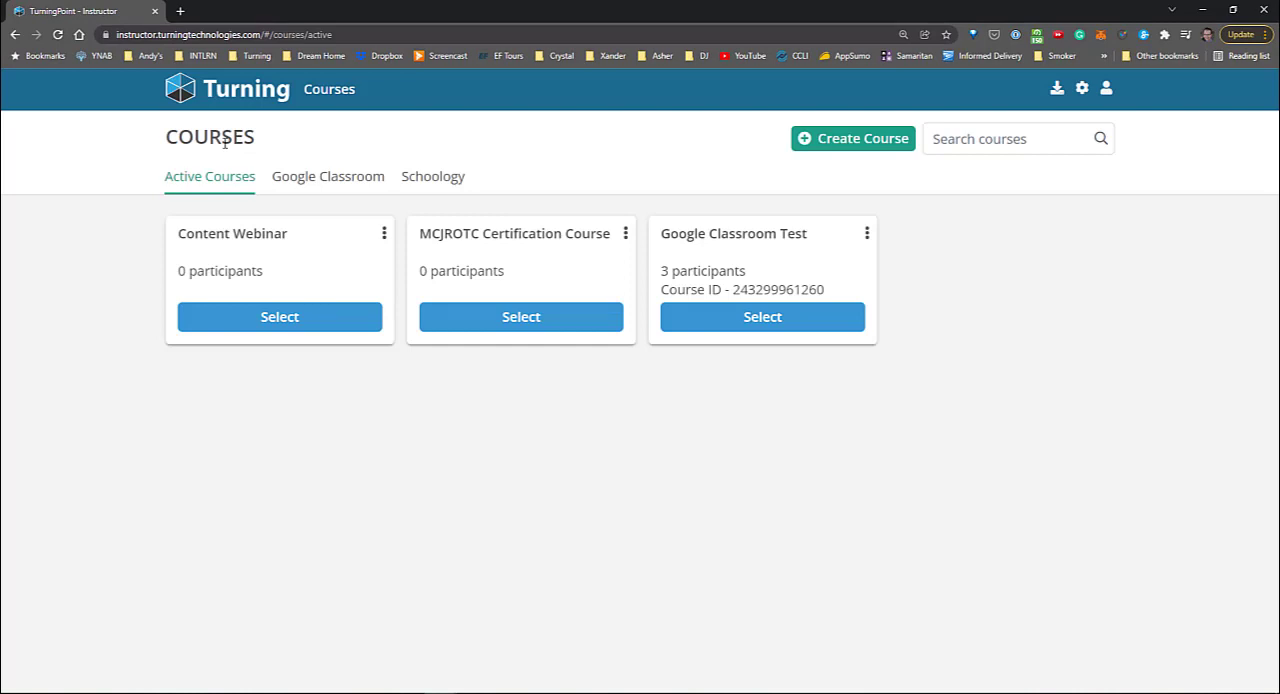
Add the JROTC Testing Course from the Schoology course list to Turning and show the active courses
left_click(414, 178)
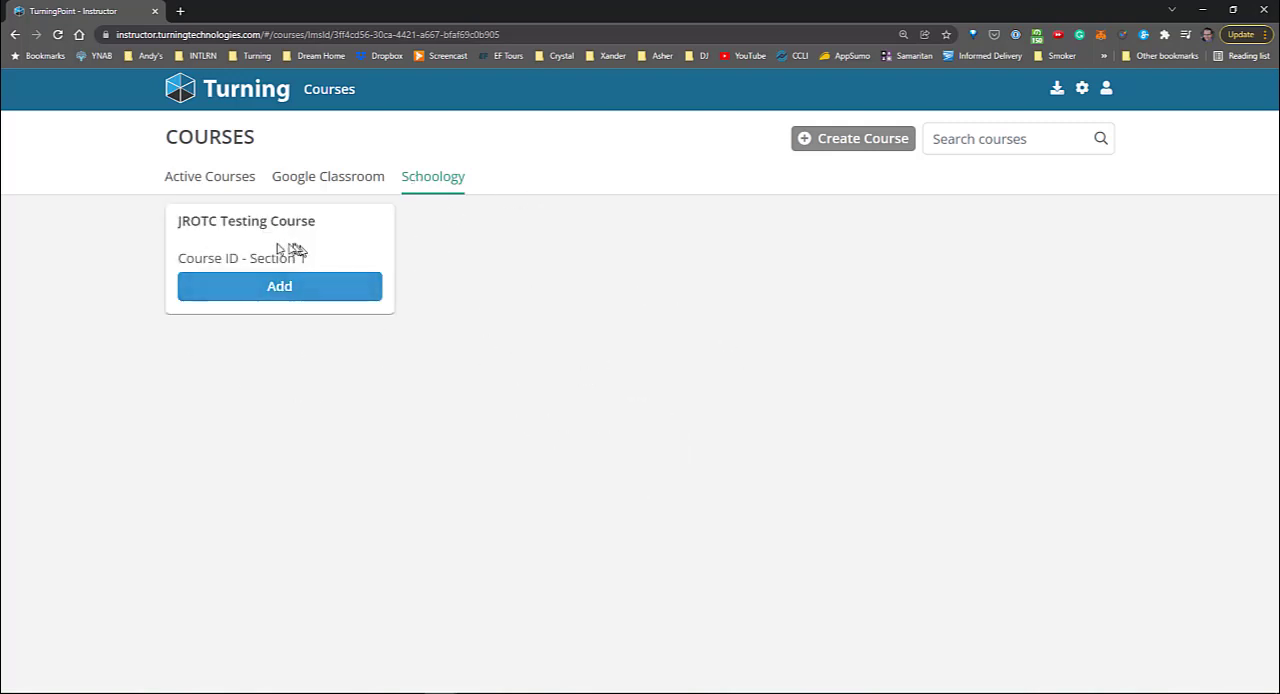
left_click(270, 292)
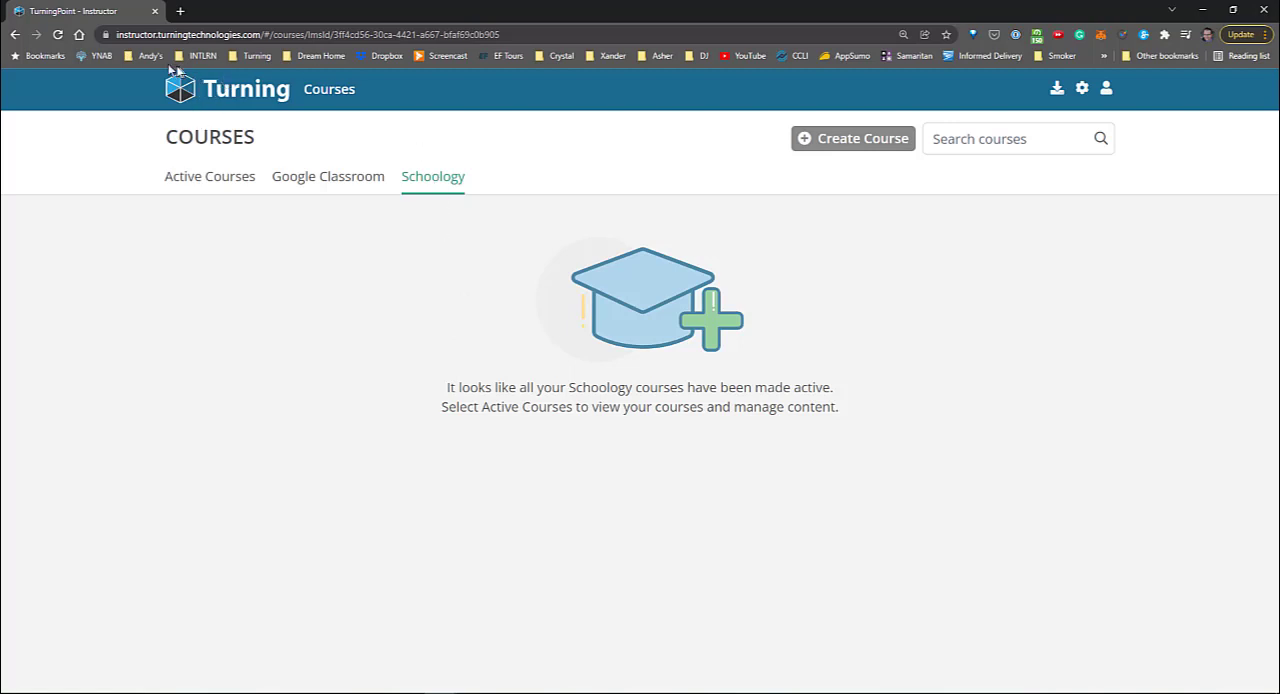
left_click(245, 189)
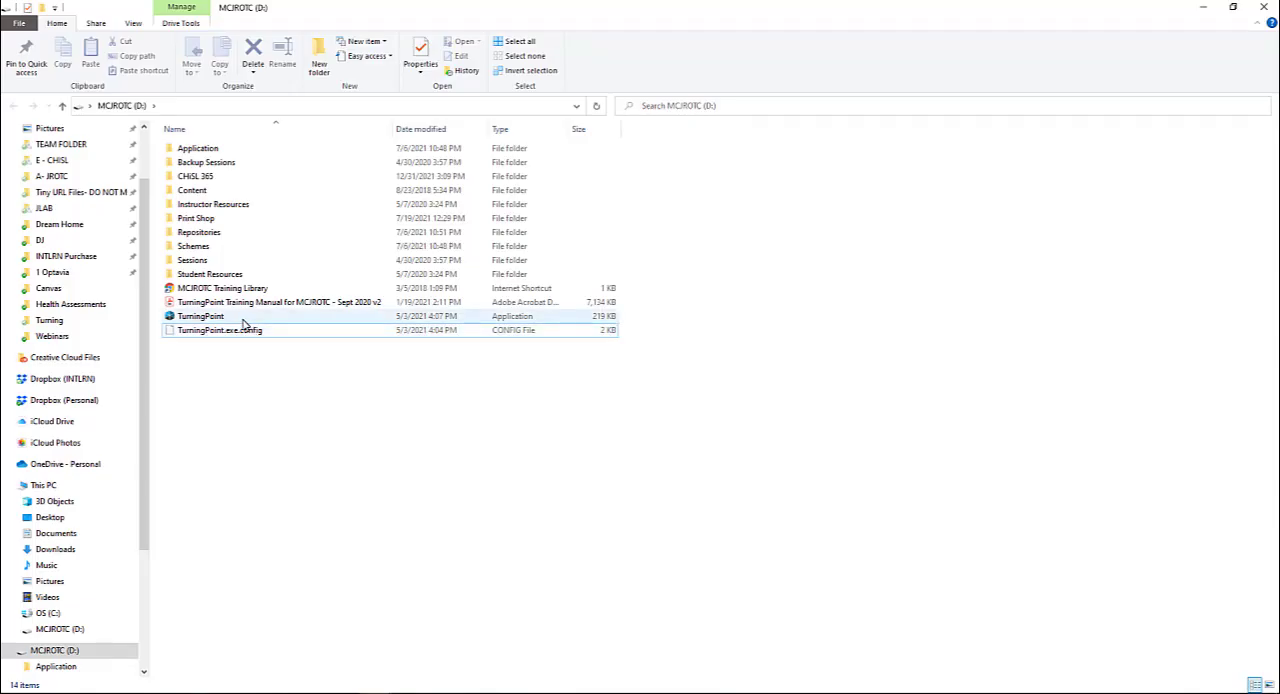
Launch TurningPoint from the MCJROTC (D:) drive and open the JROTC Testing Course [Section 1] overview for managing
double_click(243, 318)
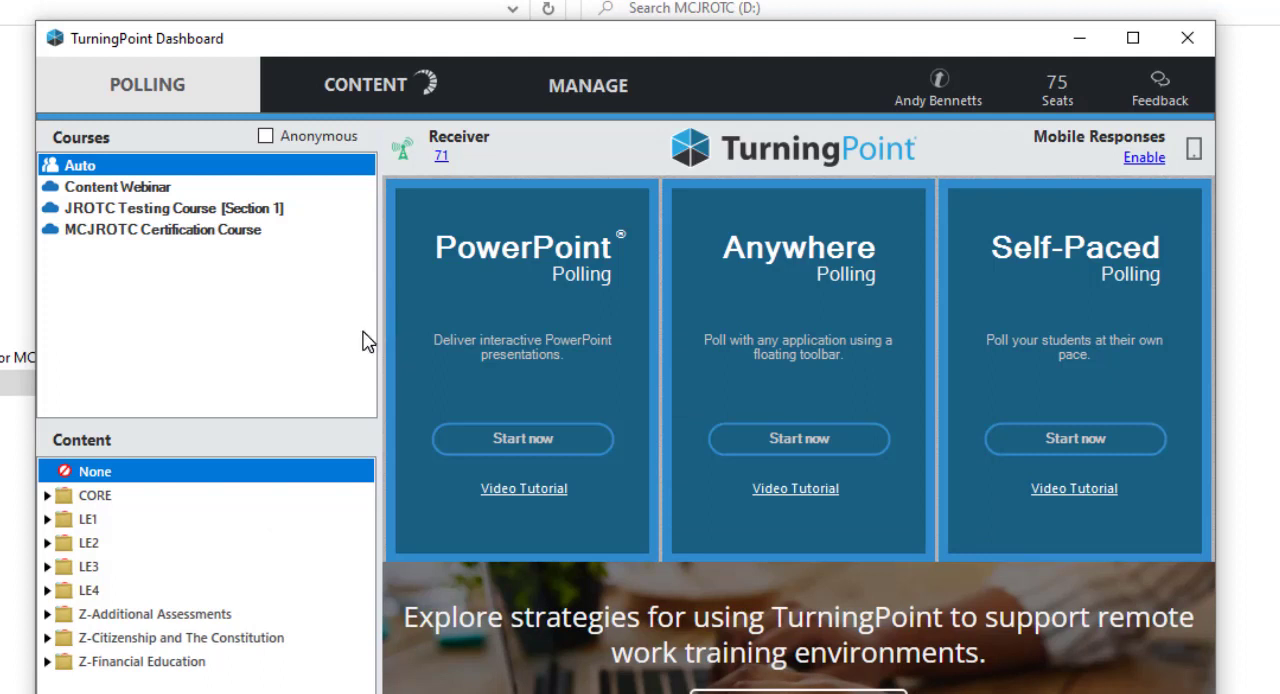
left_click(171, 210)
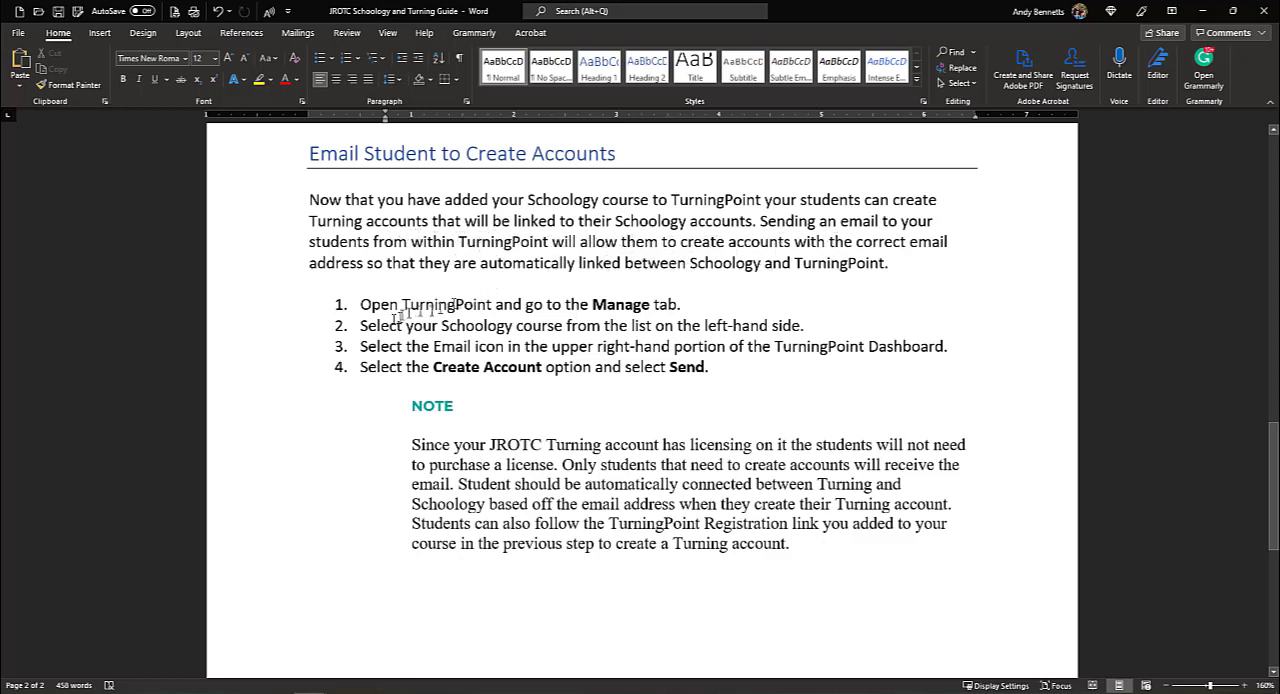
left_click_drag(855, 18, 0, 120)
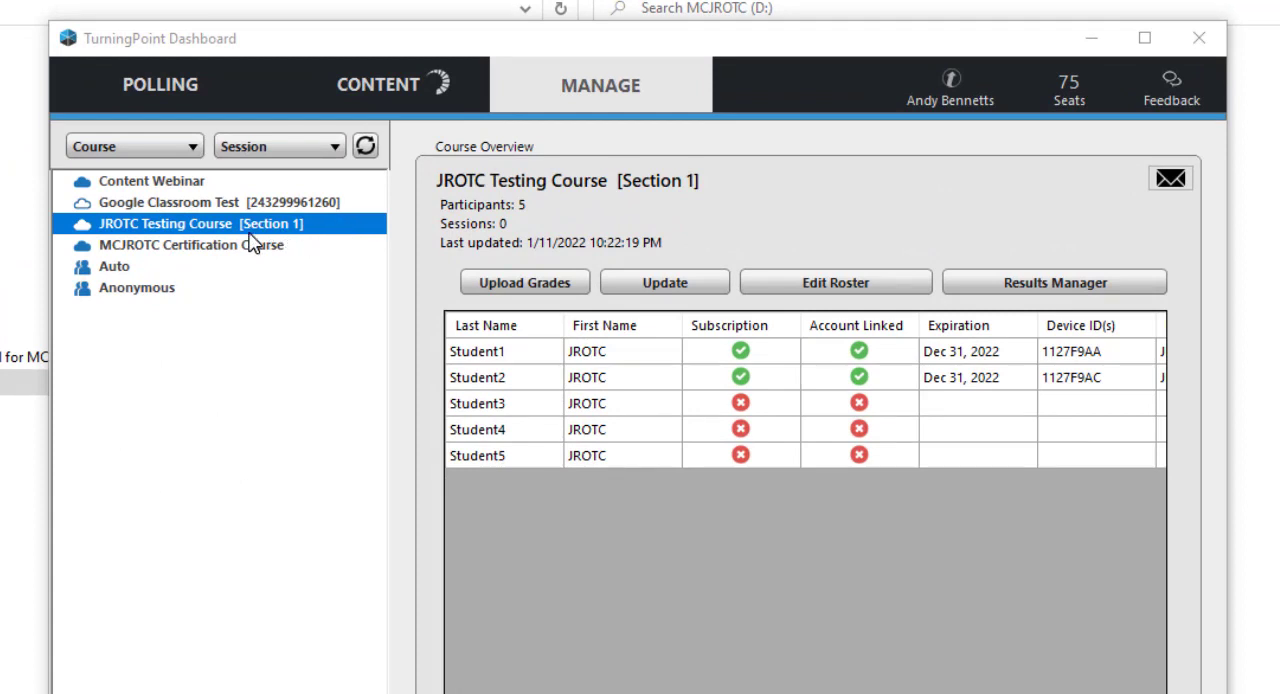
Send the Create Account reminder email to the students of the JROTC Testing Course
left_click(1182, 185)
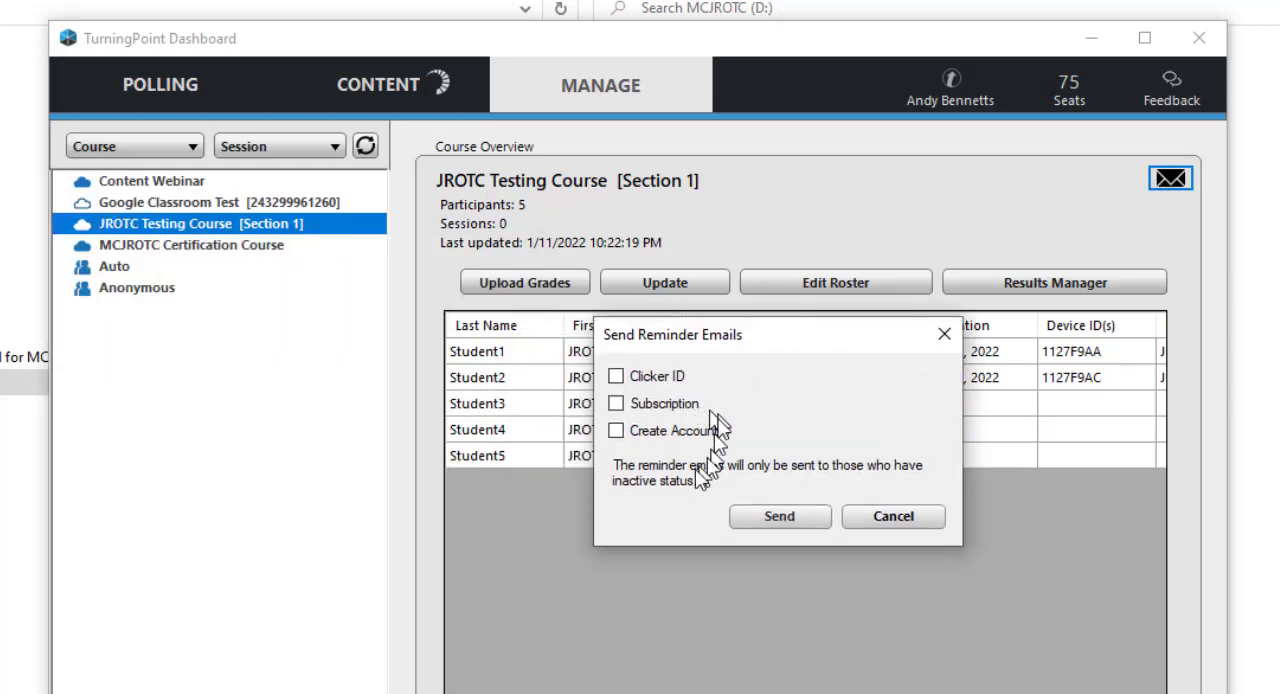
left_click(616, 434)
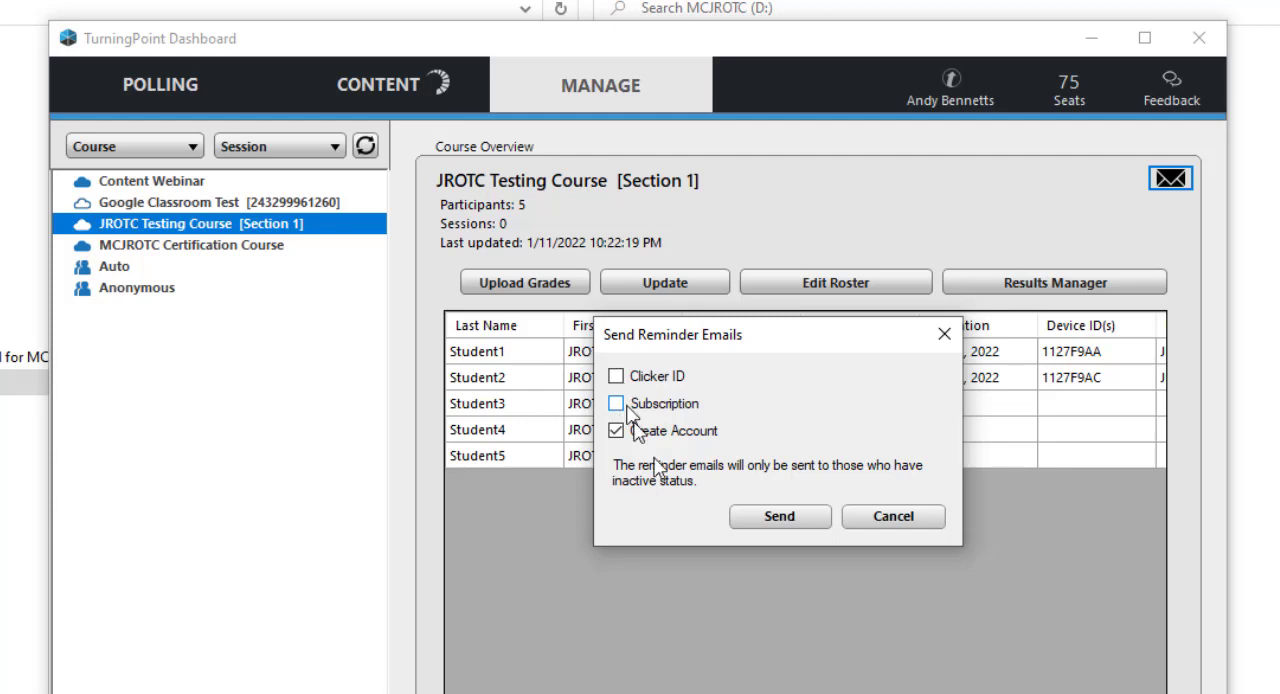
left_click(787, 522)
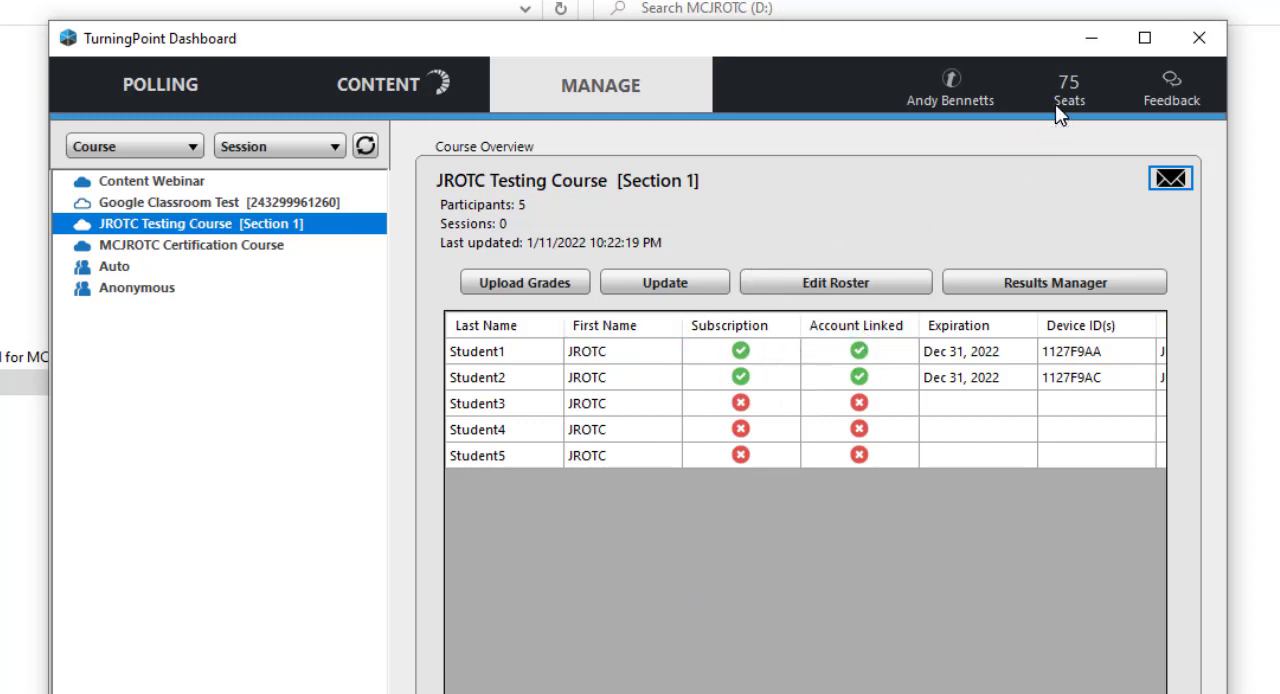
Edit the course roster, setting the device ID to C618B9 for Student1 and CB179D for Student2
mouse_move(1063, 100)
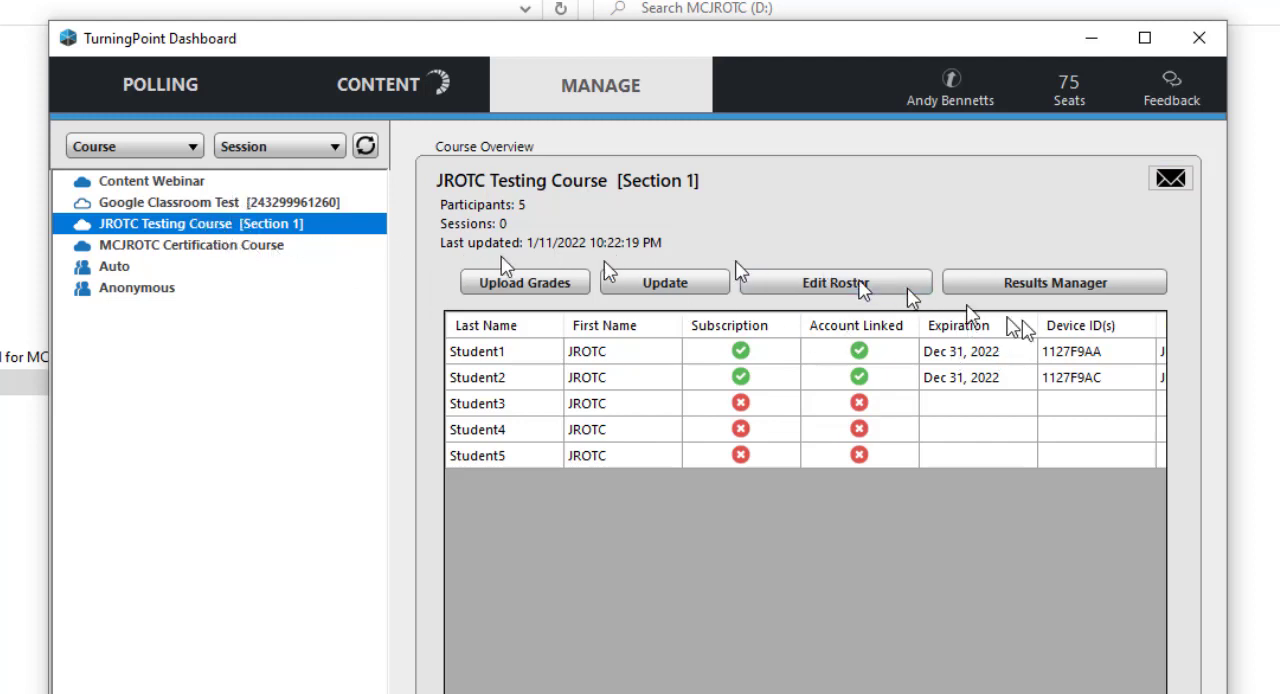
left_click(877, 289)
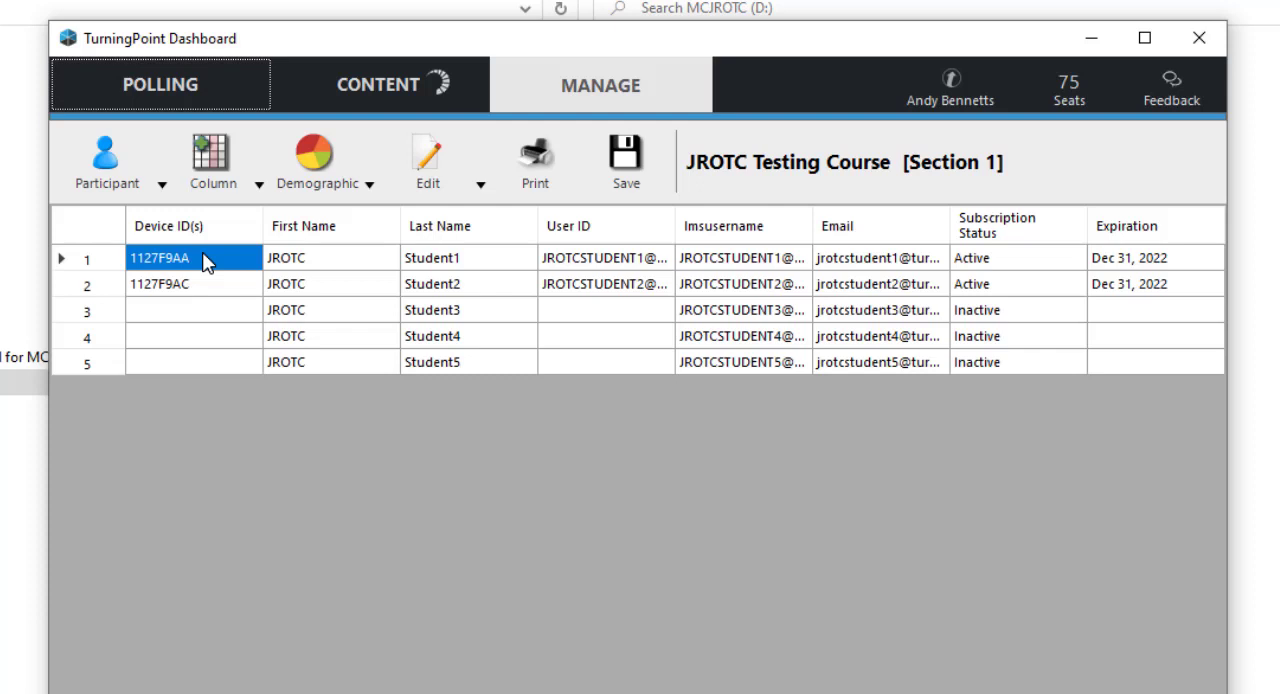
type("c618b9")
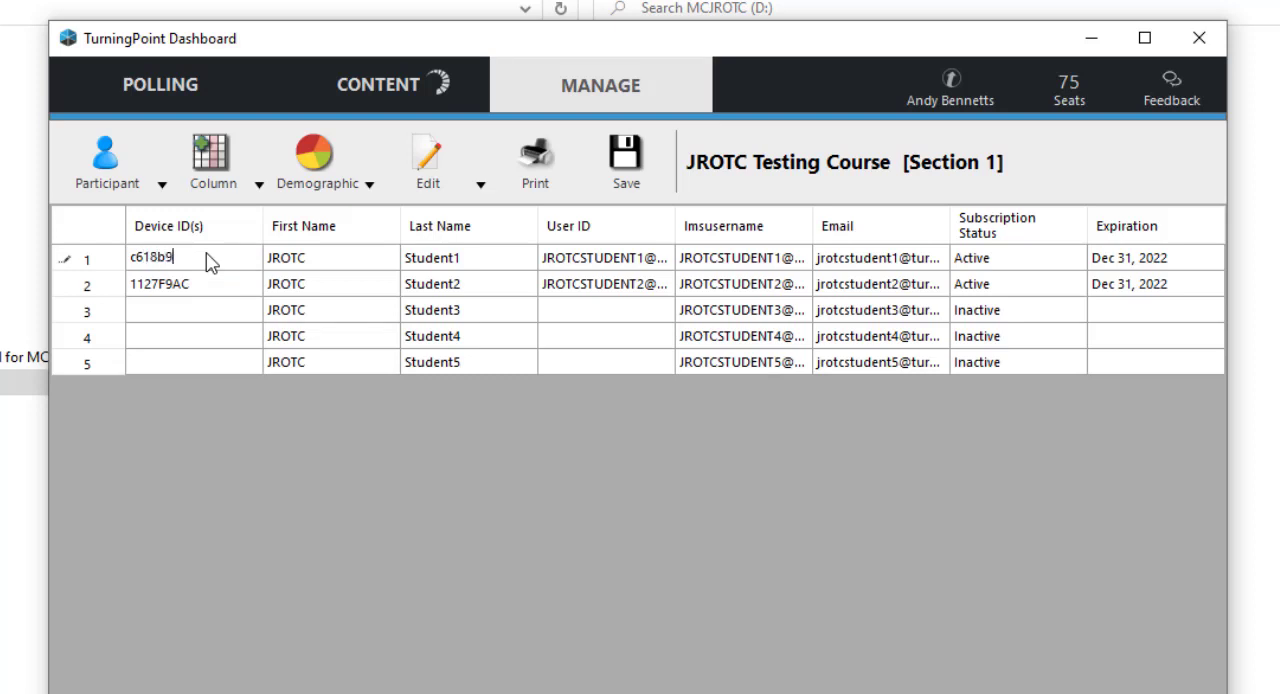
key("Return")
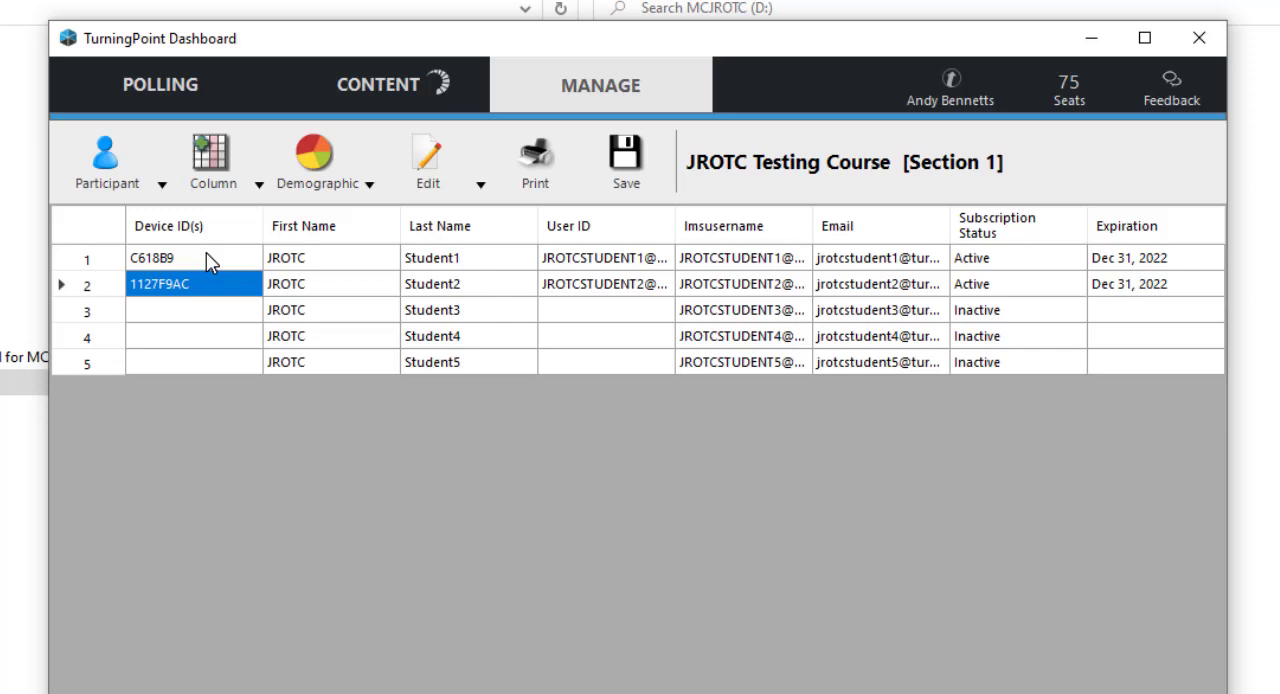
type("cb179d")
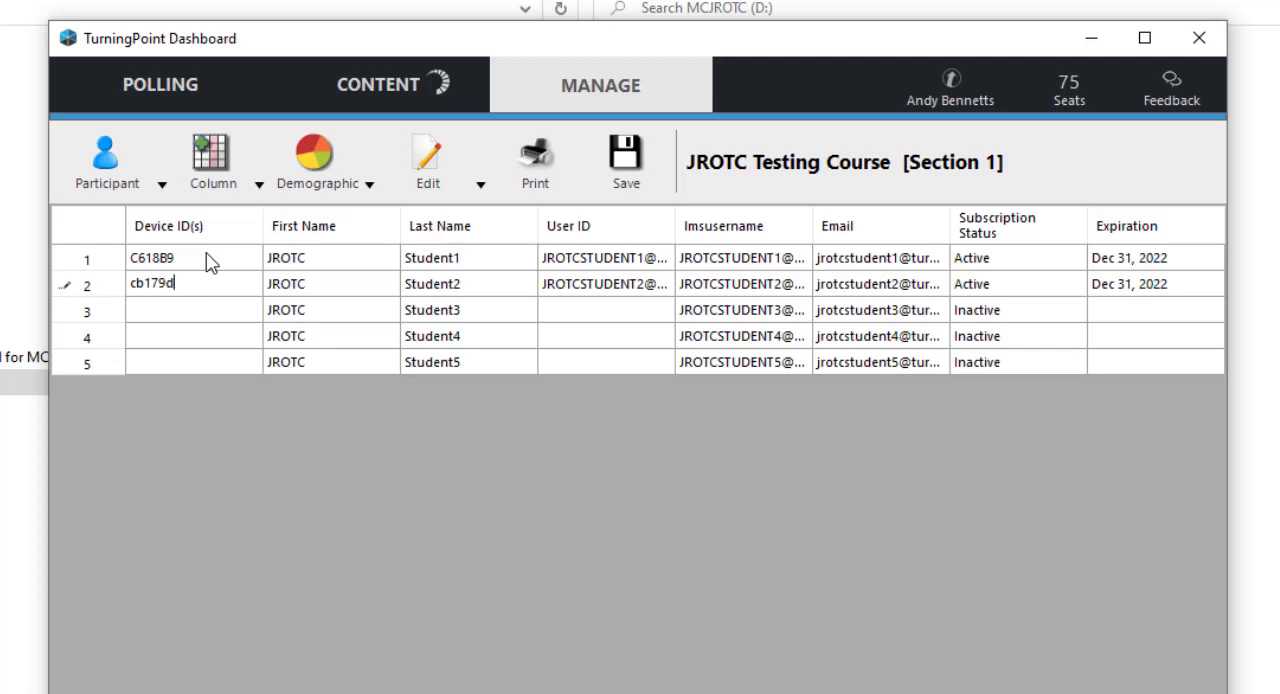
key("Return")
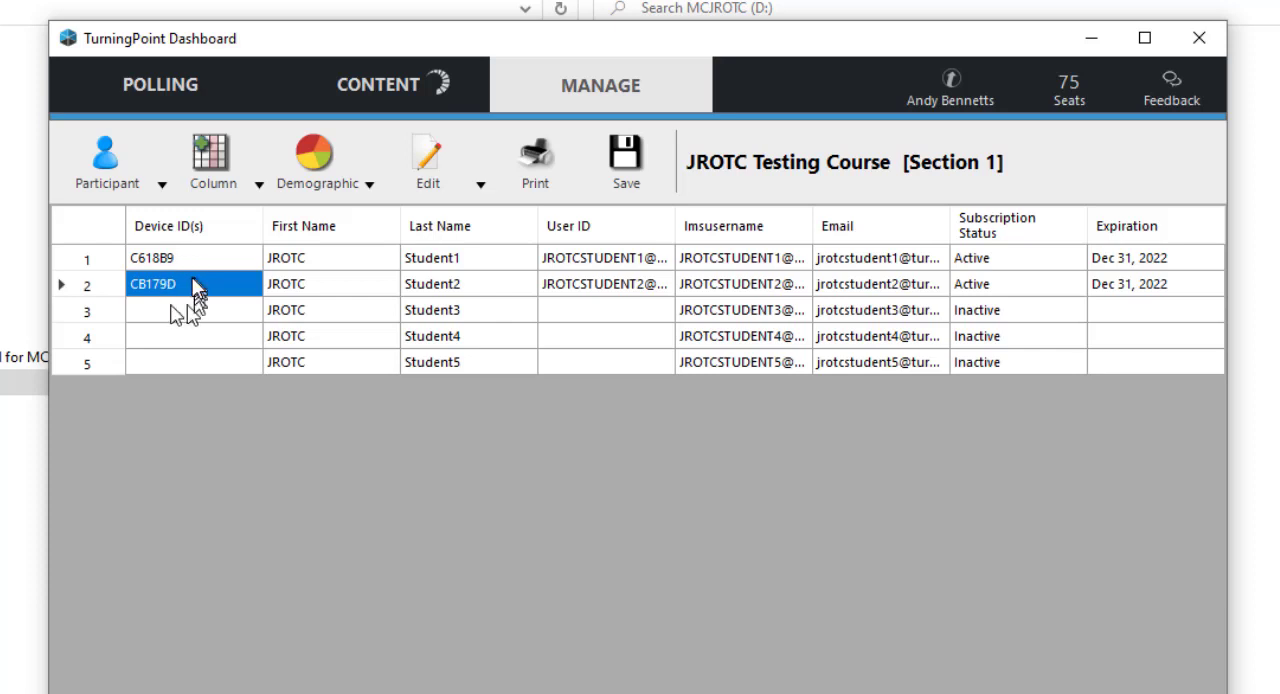
left_click(583, 292)
left_click(592, 262)
left_click(508, 262)
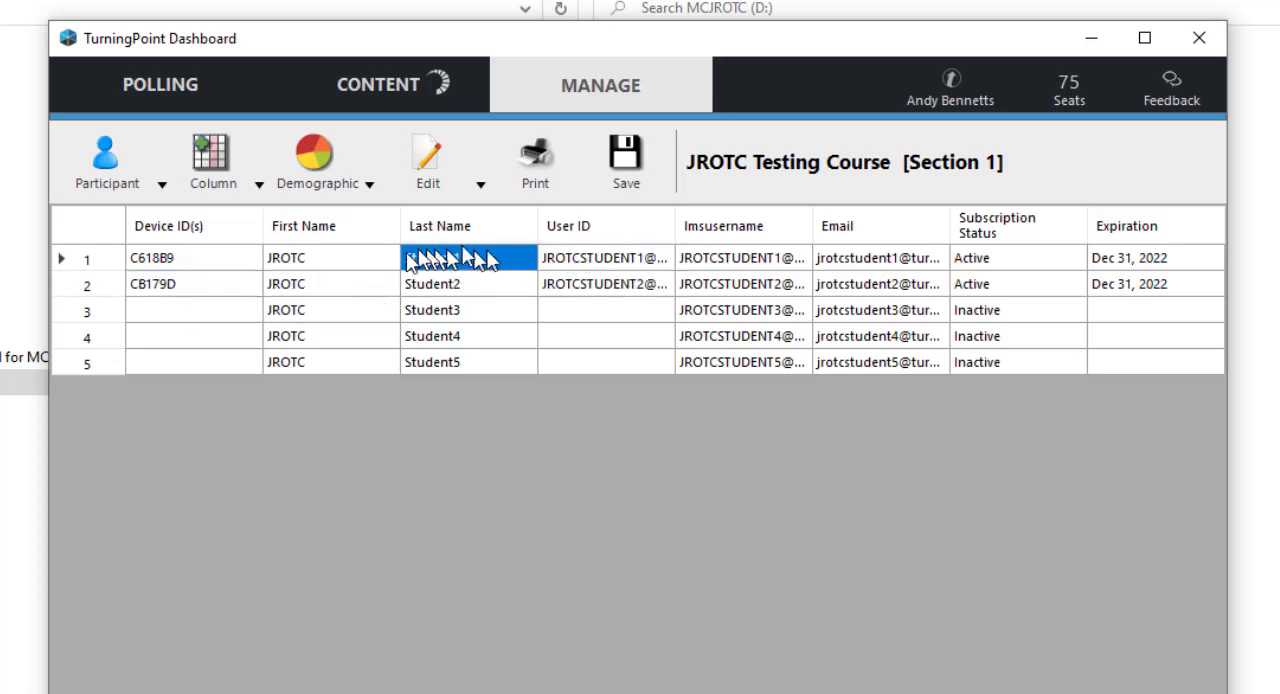
left_click(340, 257)
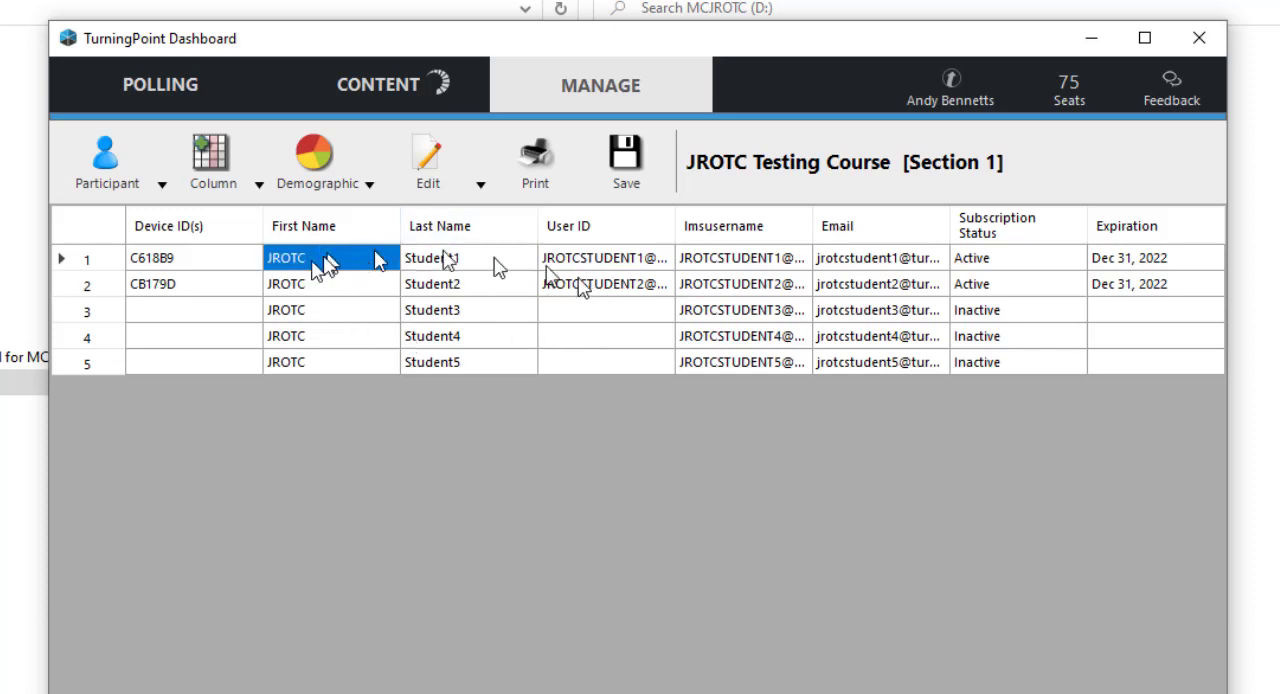
Check the device IDs of Student1 and Student2 in the roster and return to the course overview
left_click(212, 266)
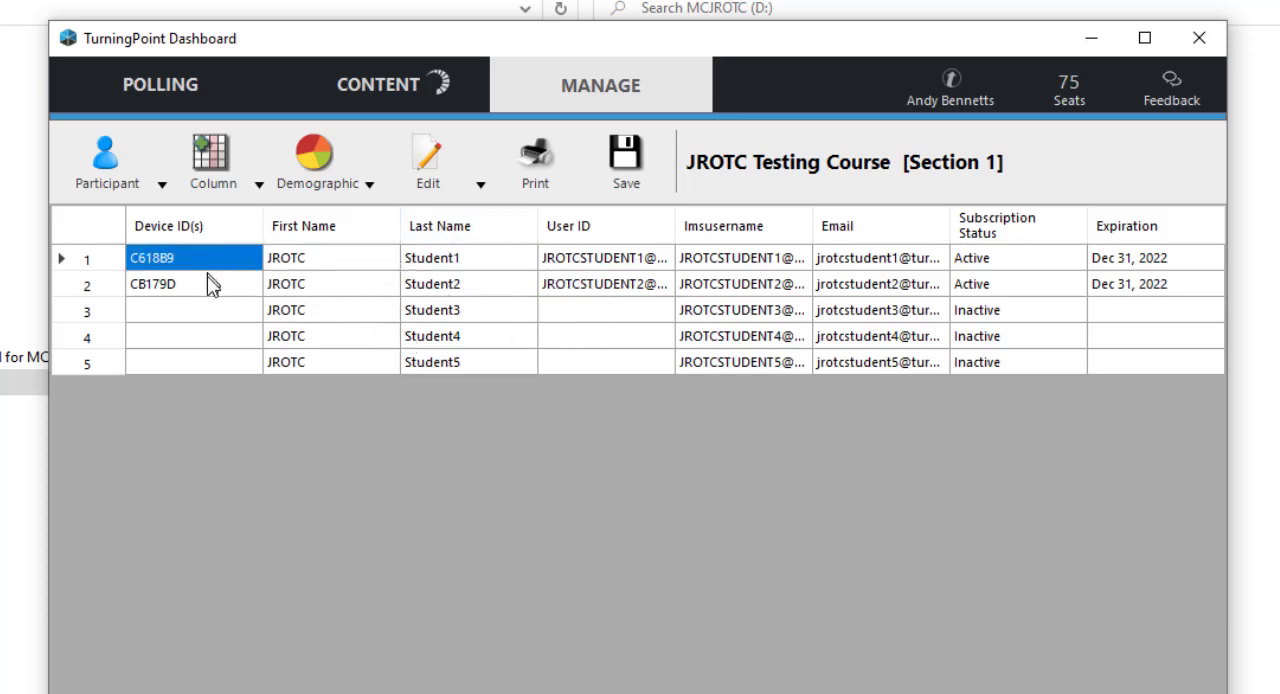
left_click(226, 284)
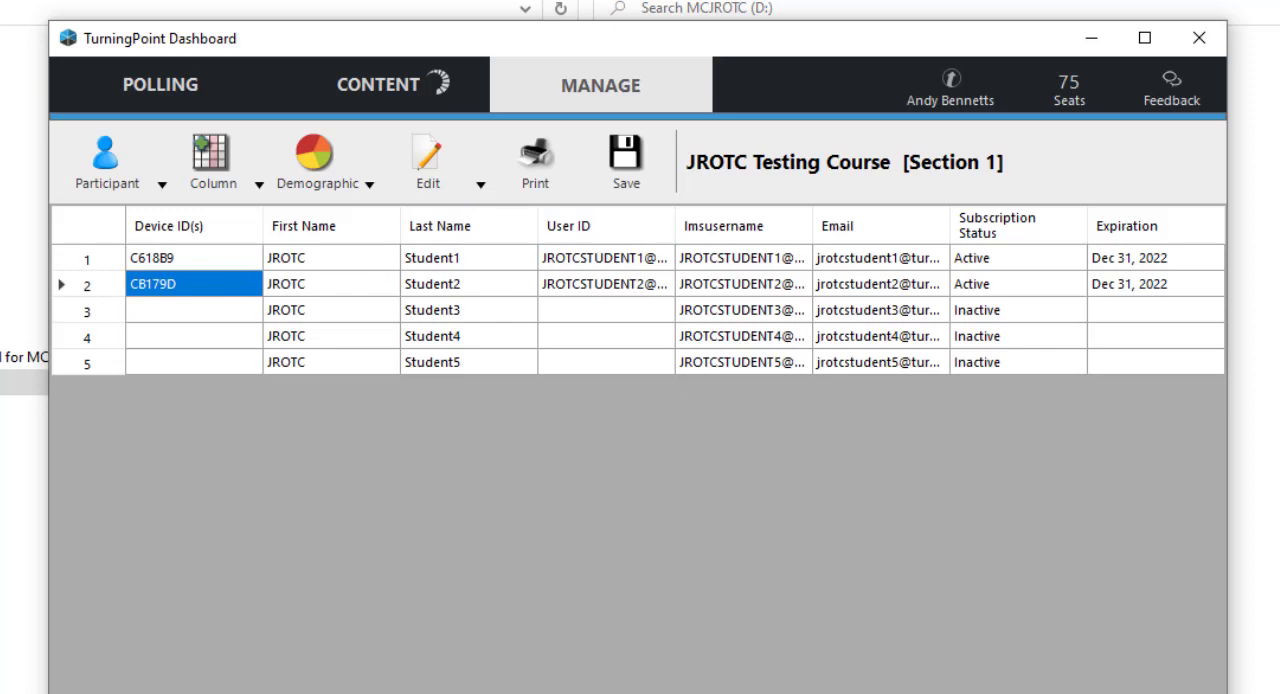
left_click(1048, 690)
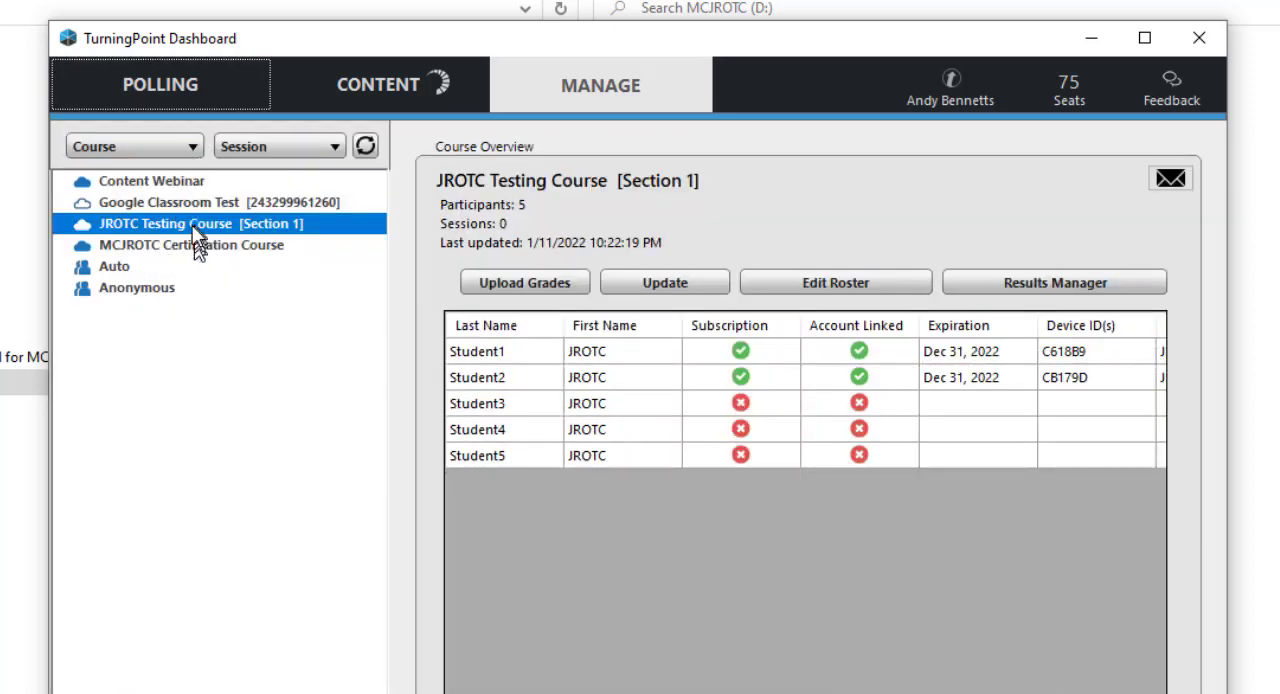
Run Anywhere Polling for JROTC Testing Course [Section 1] with the LE1-C1S1T1-KW content, polling the questions through KW5
left_click(168, 86)
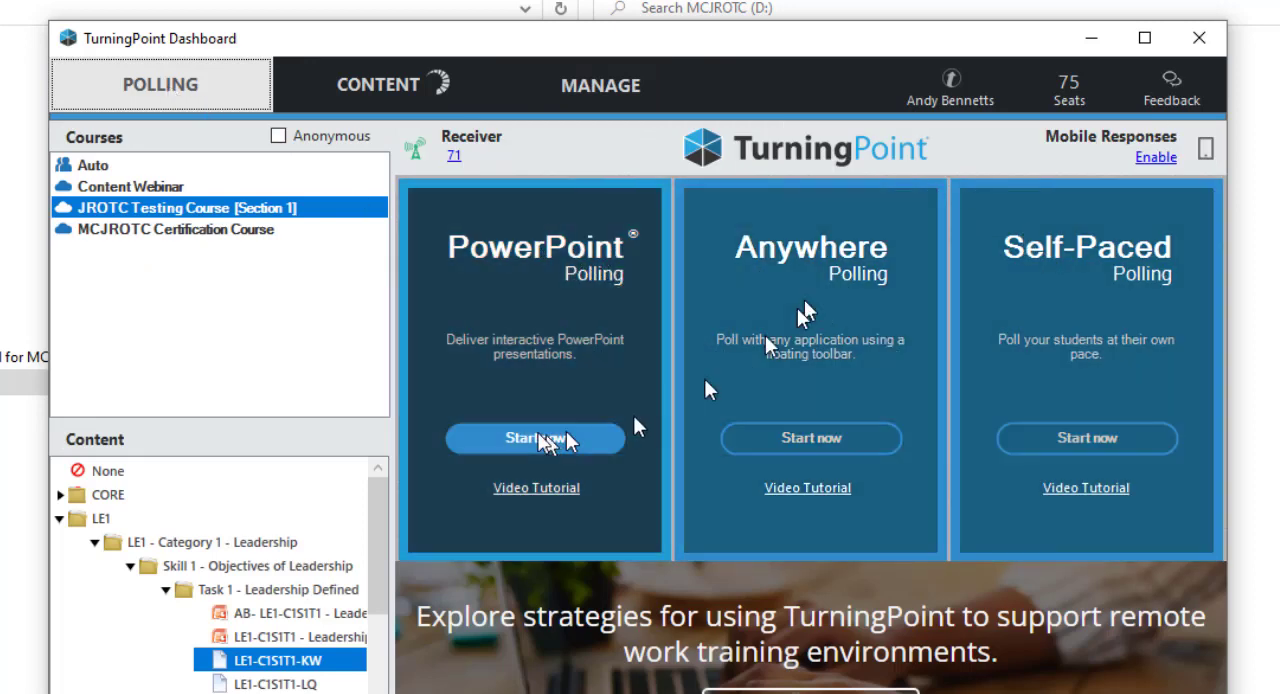
left_click(148, 203)
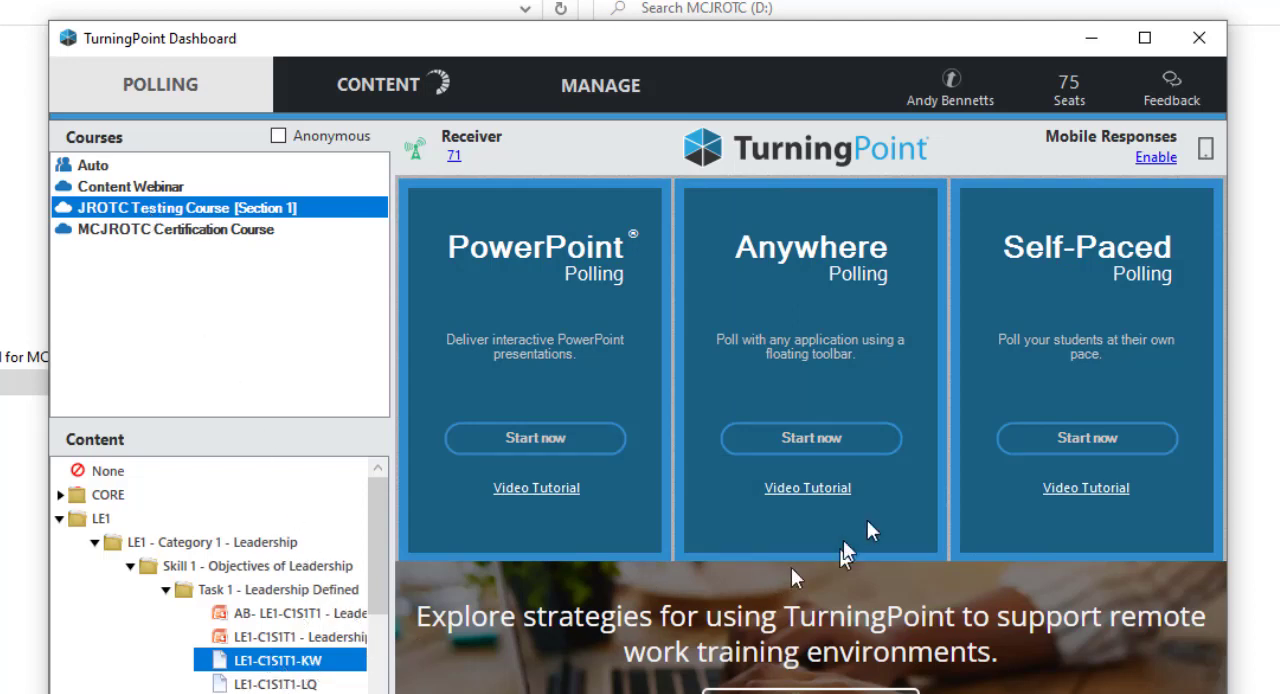
left_click(828, 435)
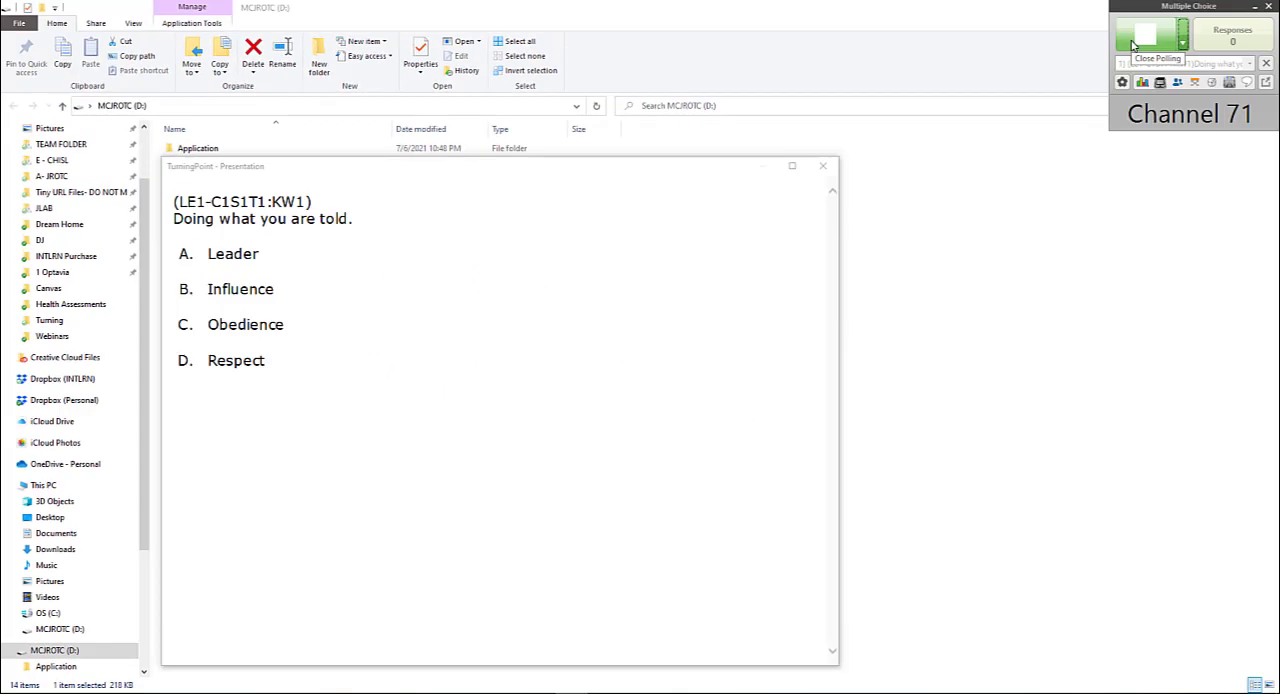
left_click(1140, 38)
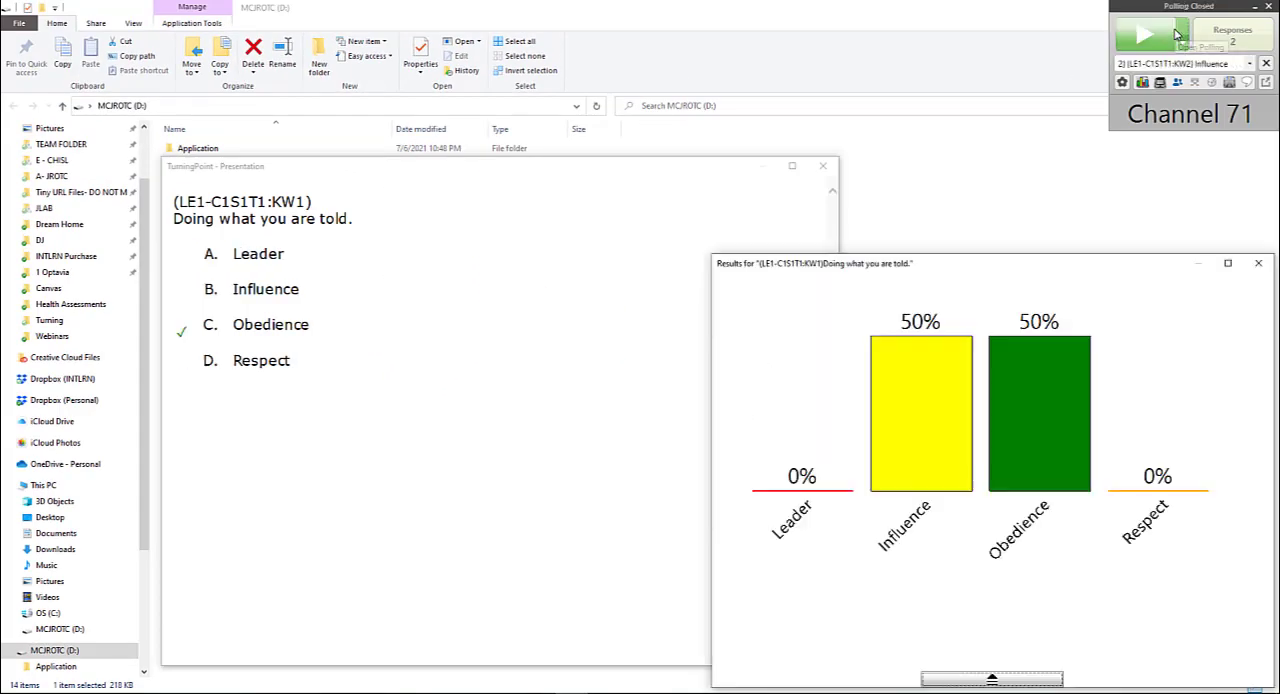
left_click(1258, 263)
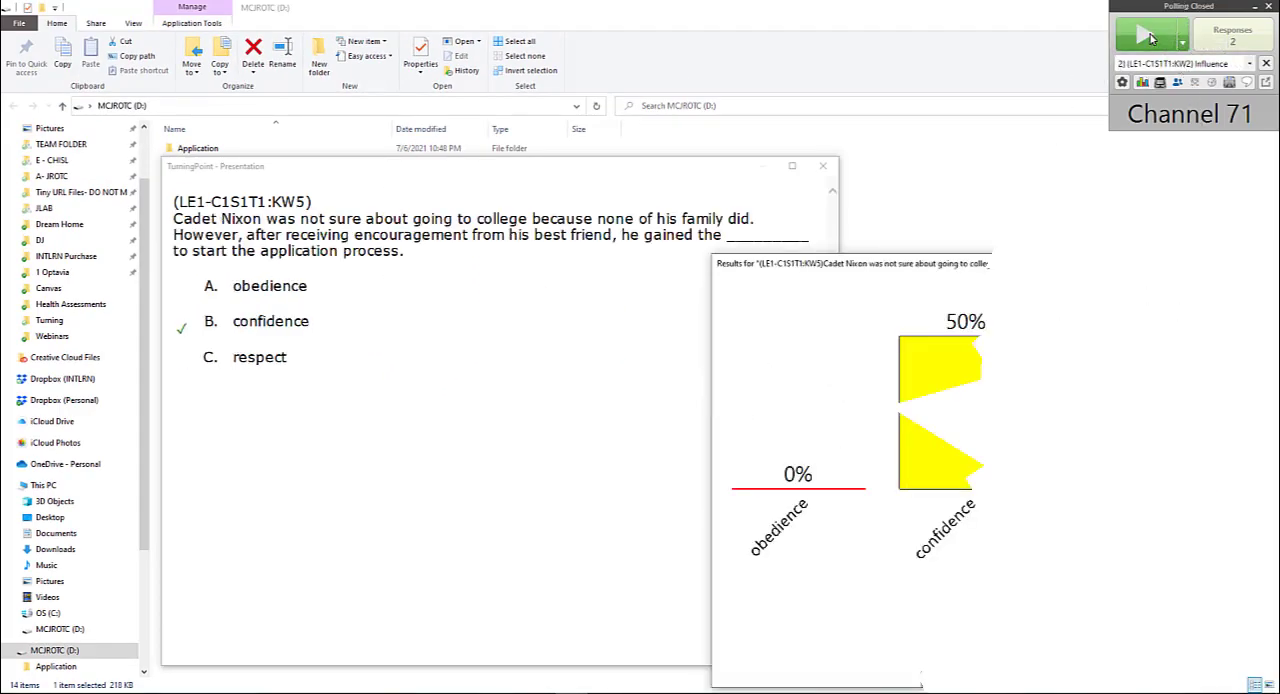
left_click(1270, 8)
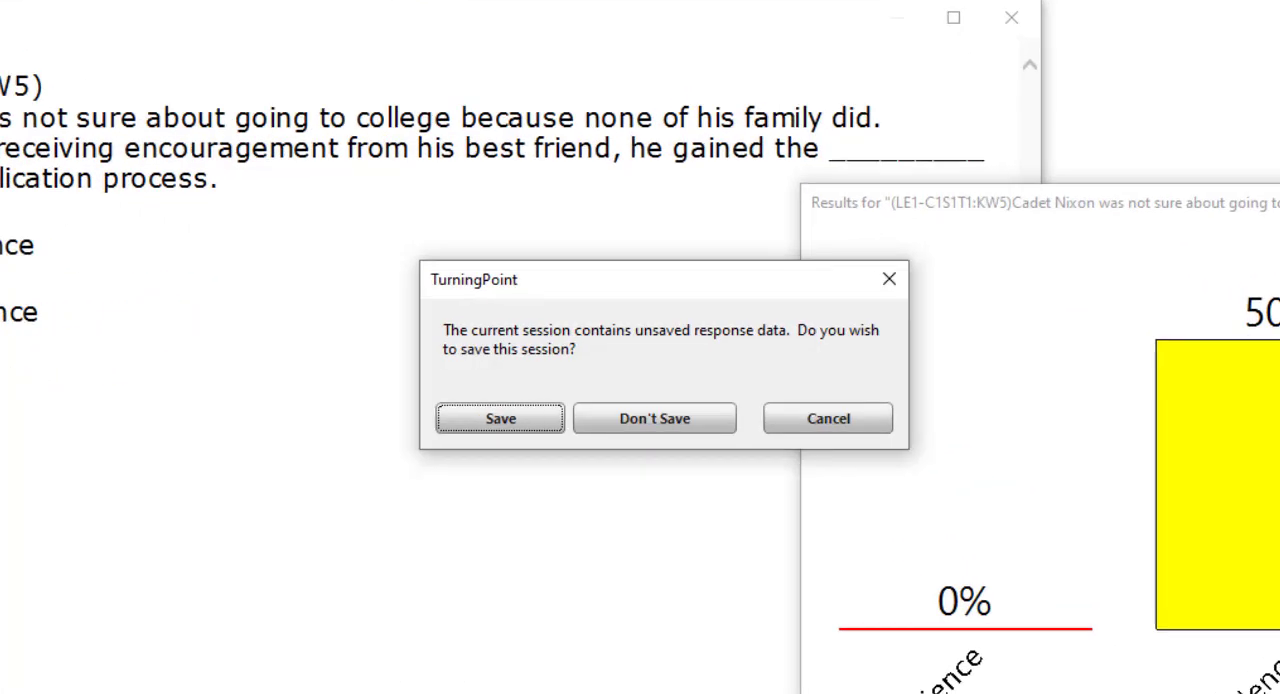
left_click(508, 432)
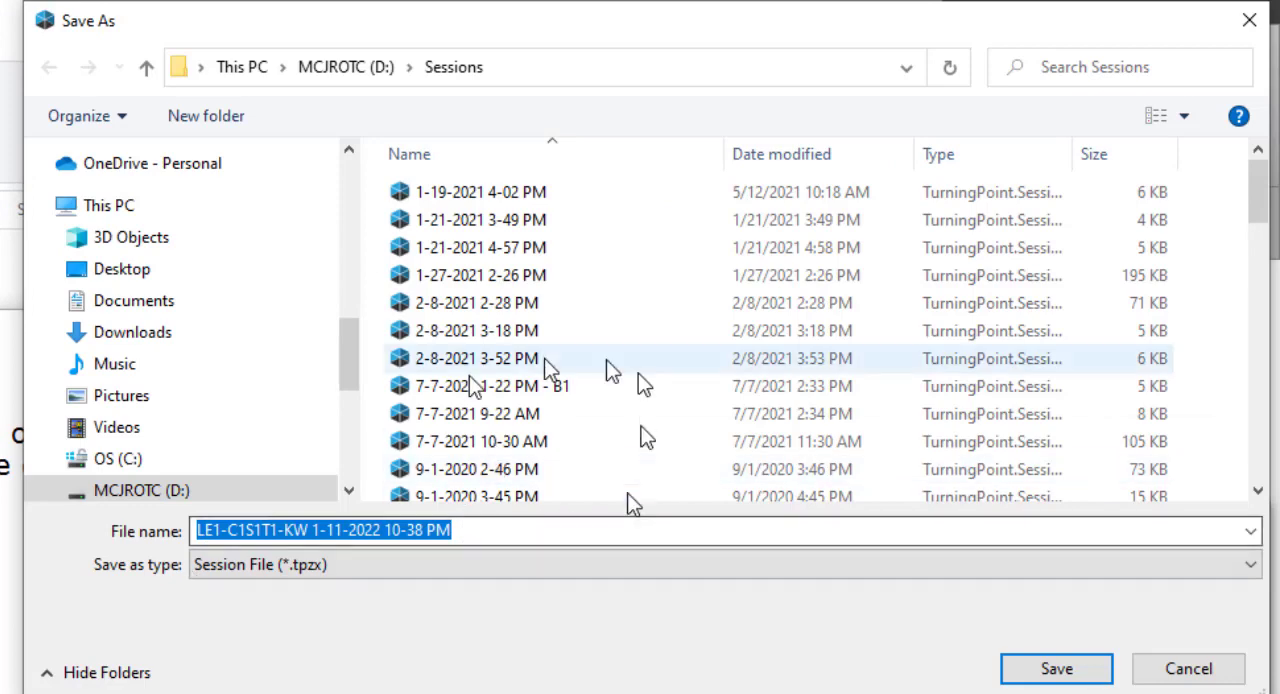
left_click(1045, 672)
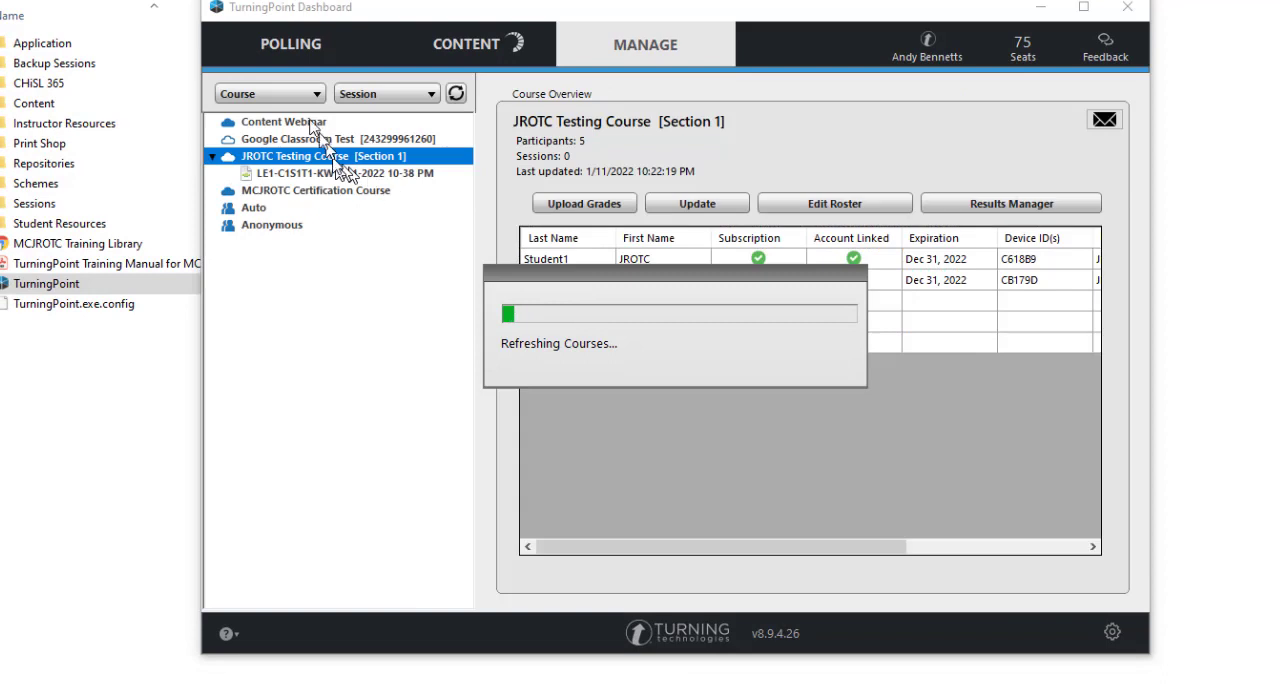
Review the Results by Question report of the LE1-C1S1T1-KW session saved under the JROTC Testing Course and close it
left_click(345, 172)
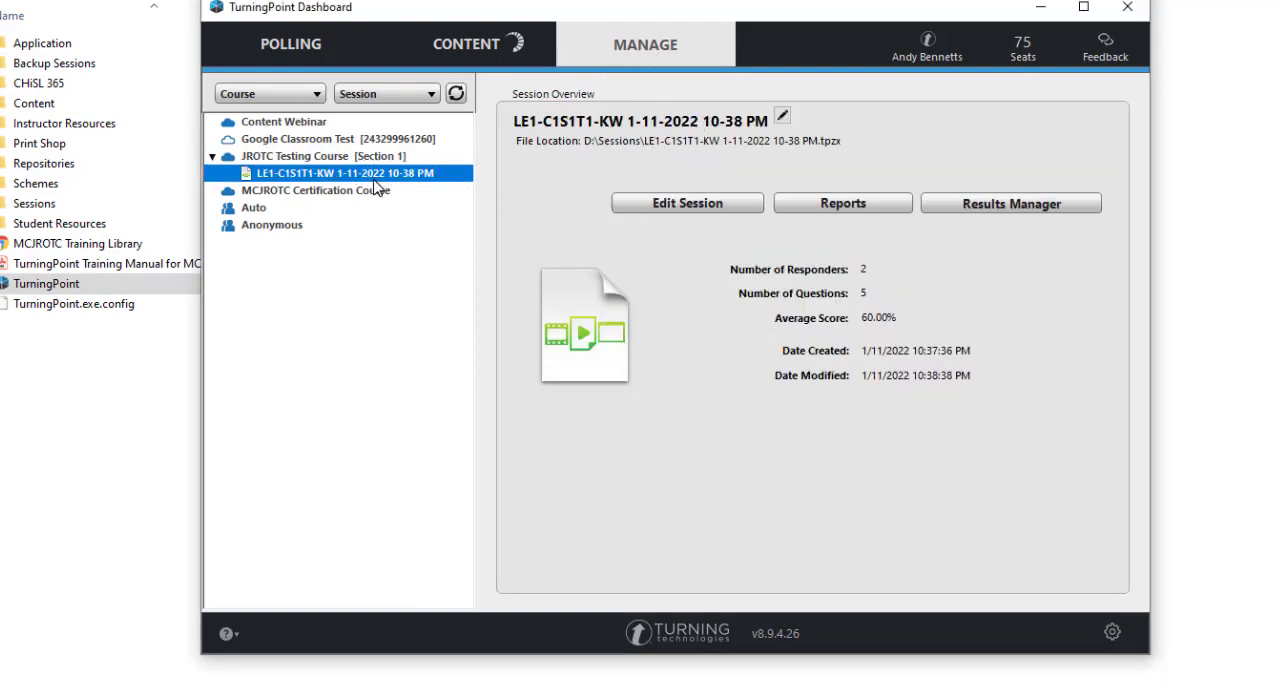
left_click(846, 205)
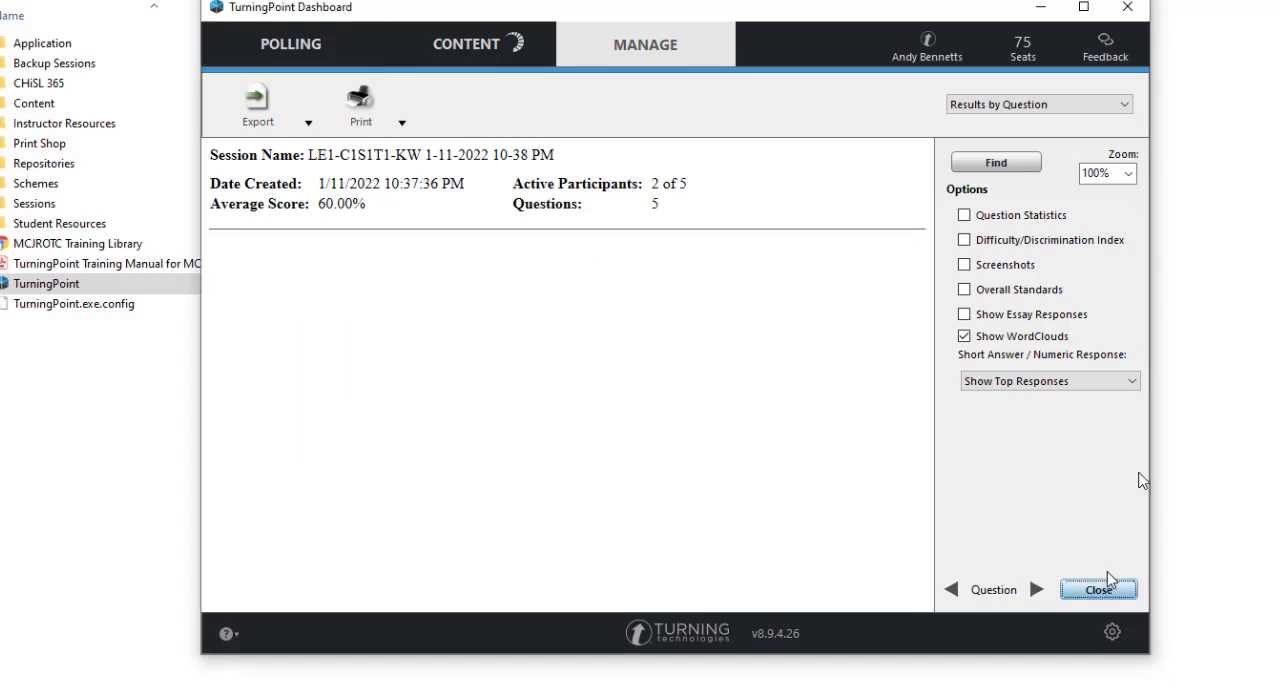
left_click(1105, 588)
Start a grade upload for JROTC Testing Course [Section 1] and proceed despite the unregistered students
left_click(350, 158)
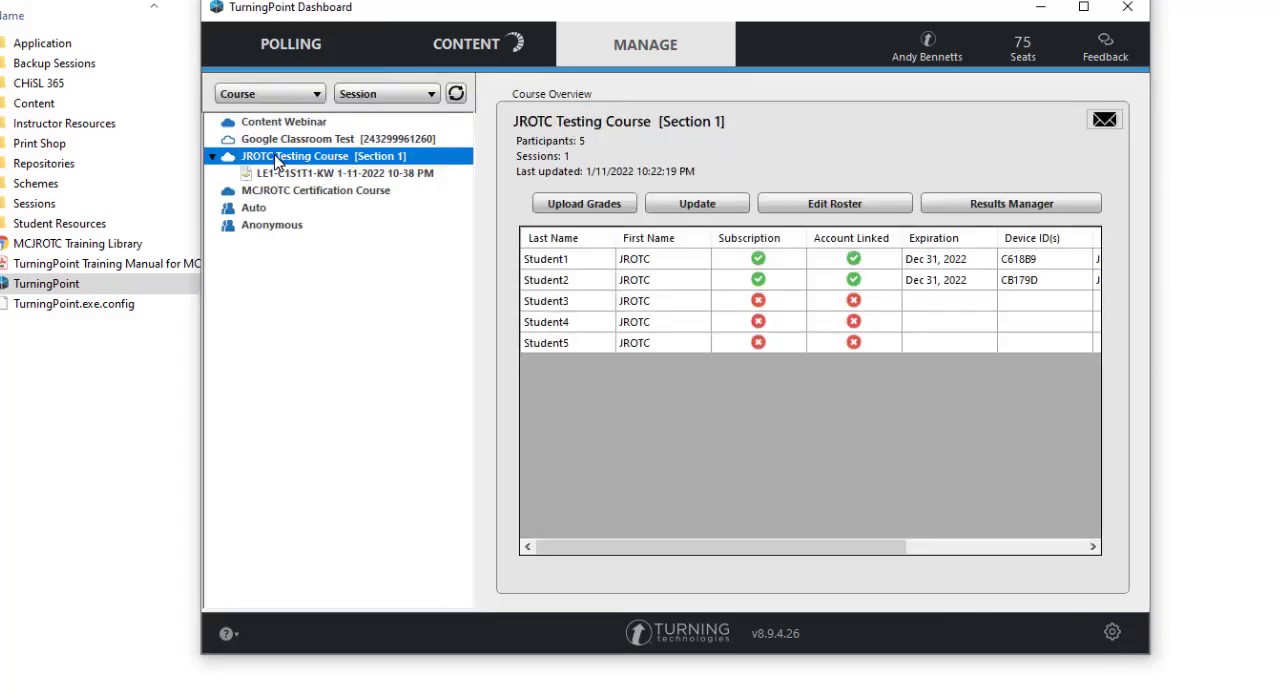
left_click(583, 212)
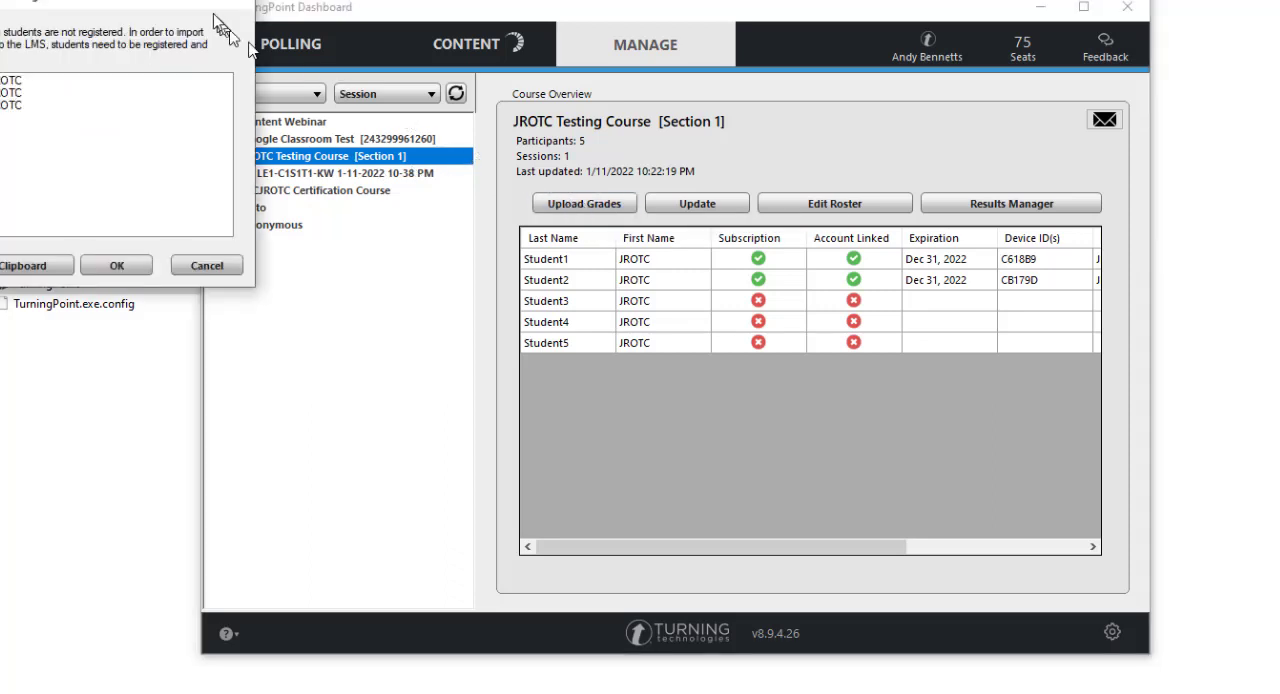
left_click_drag(200, 6, 989, 249)
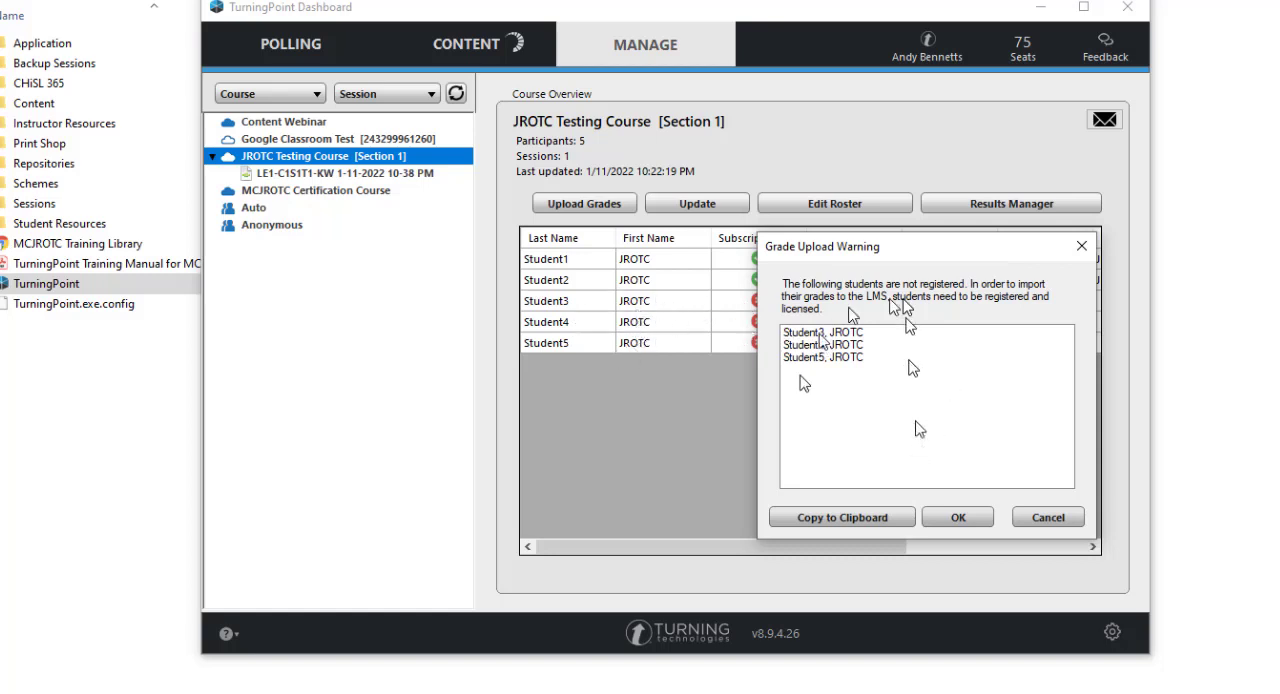
left_click(958, 515)
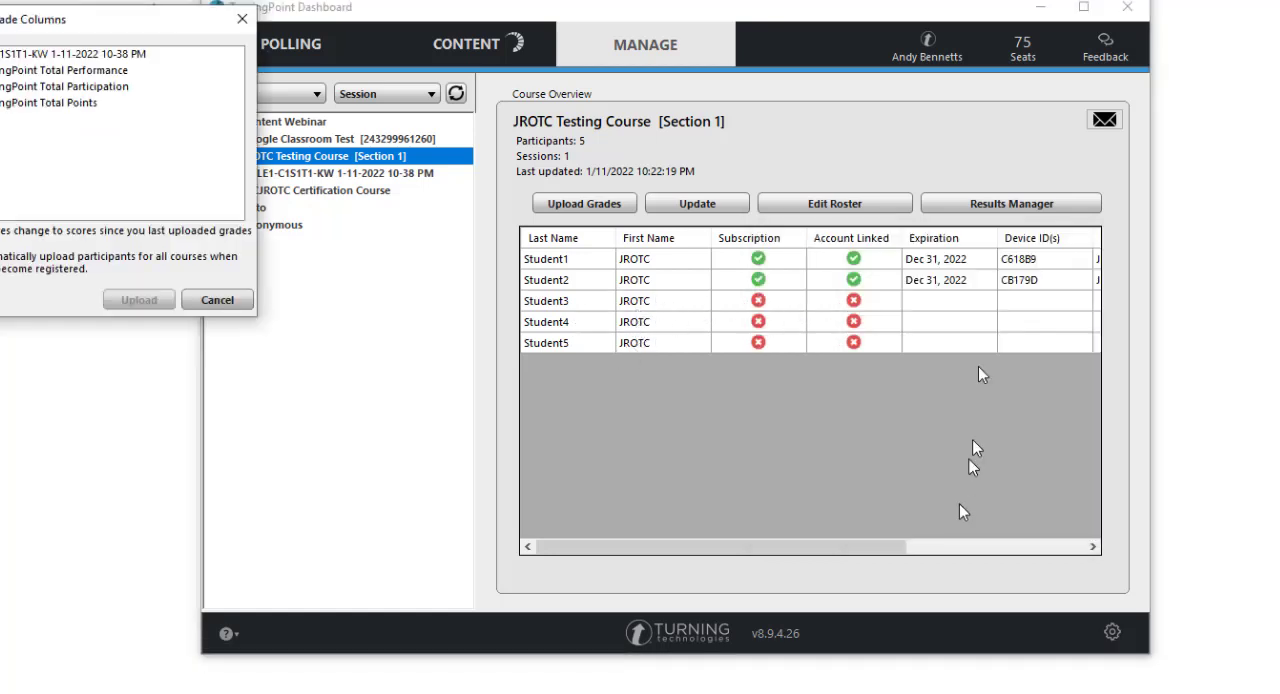
left_click_drag(187, 40, 930, 254)
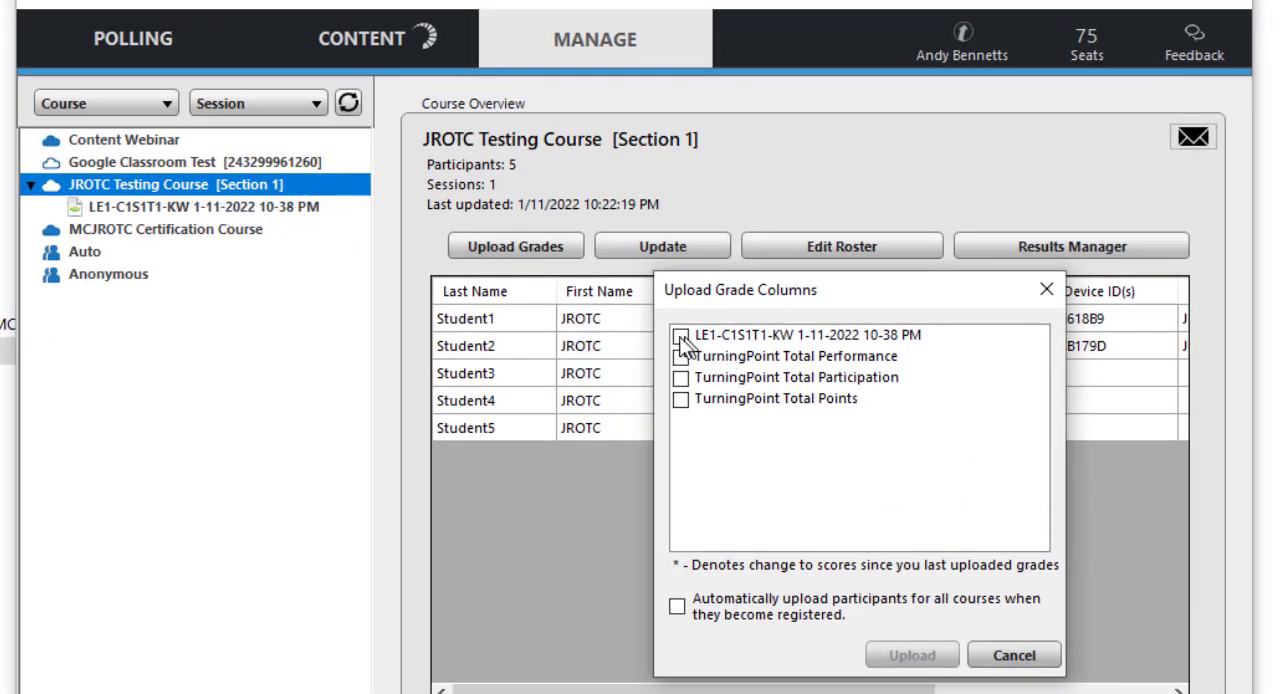
left_click(680, 337)
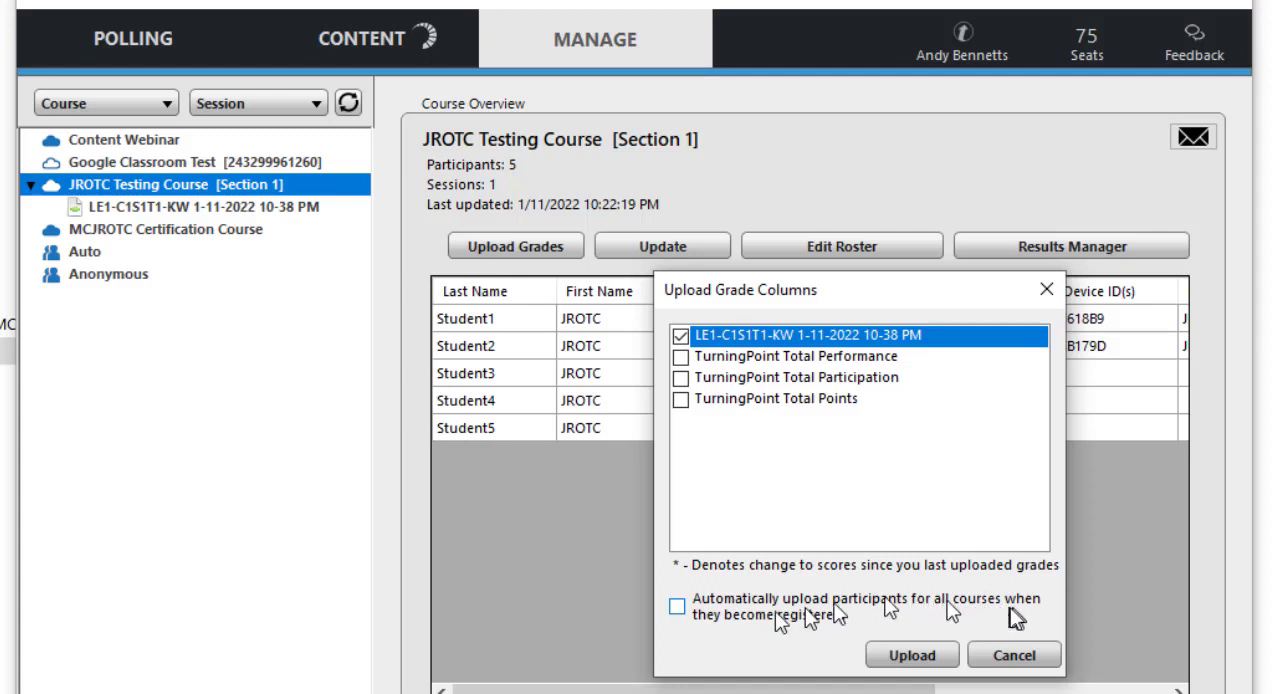
left_click(677, 607)
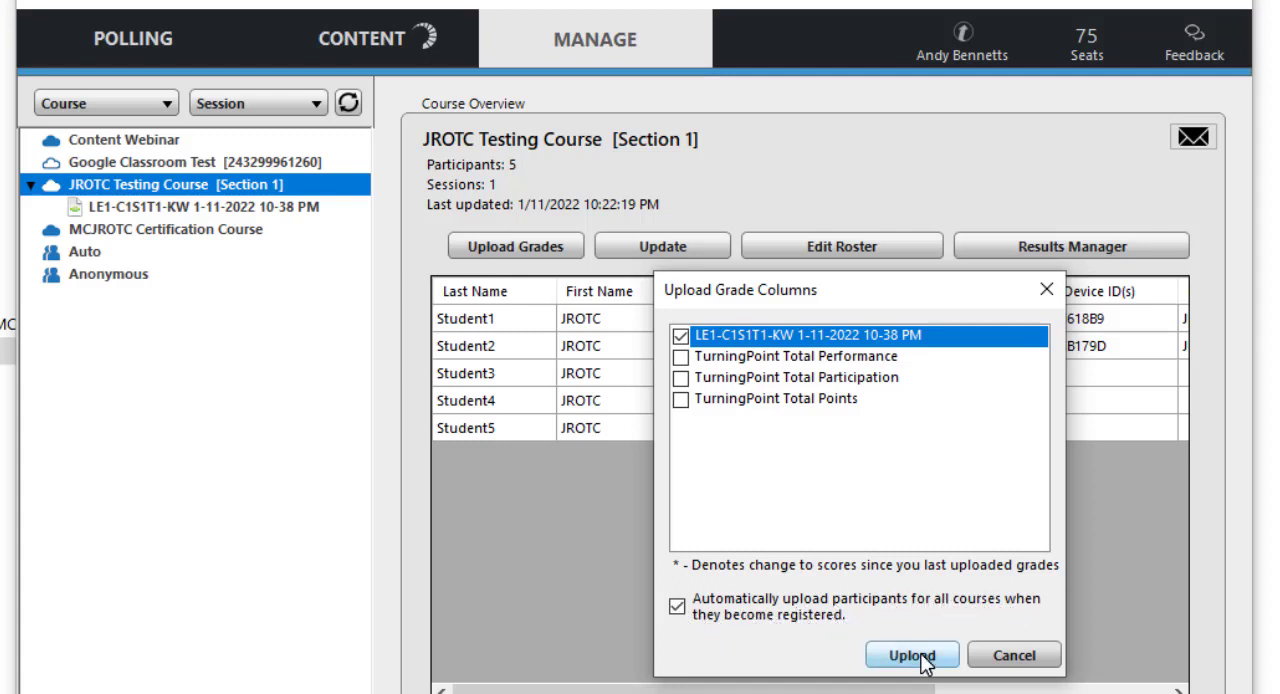
left_click(912, 656)
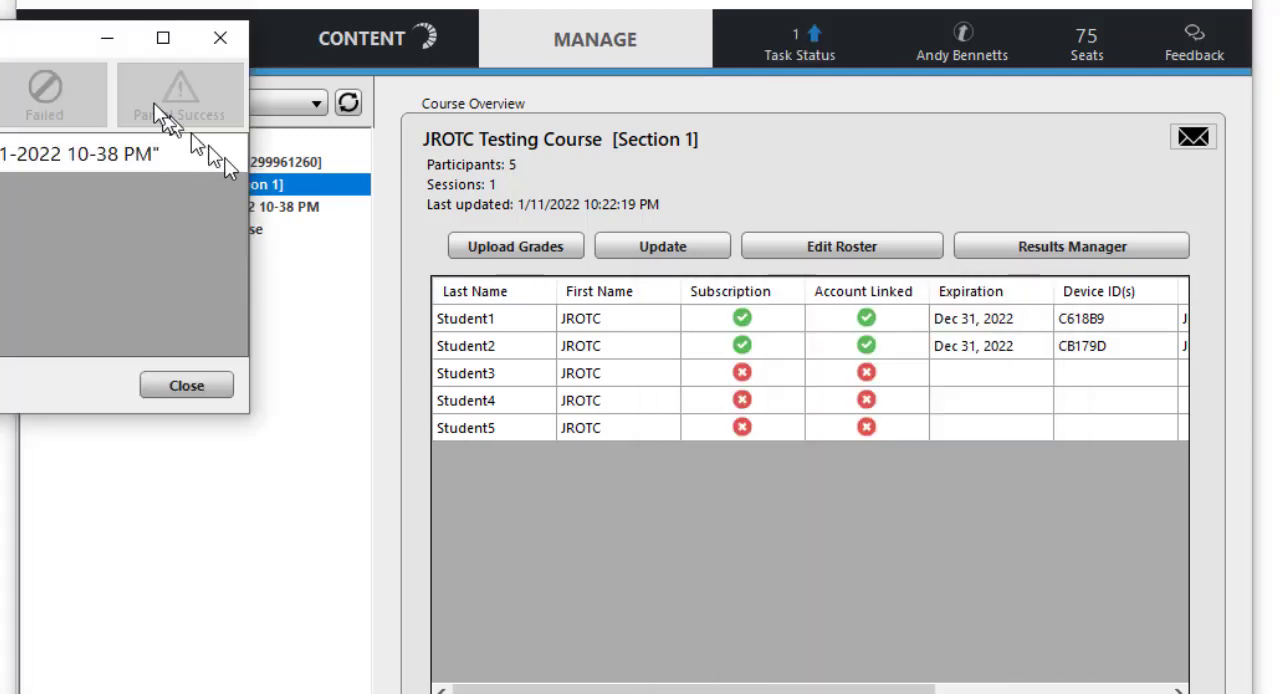
left_click_drag(20, 50, 846, 249)
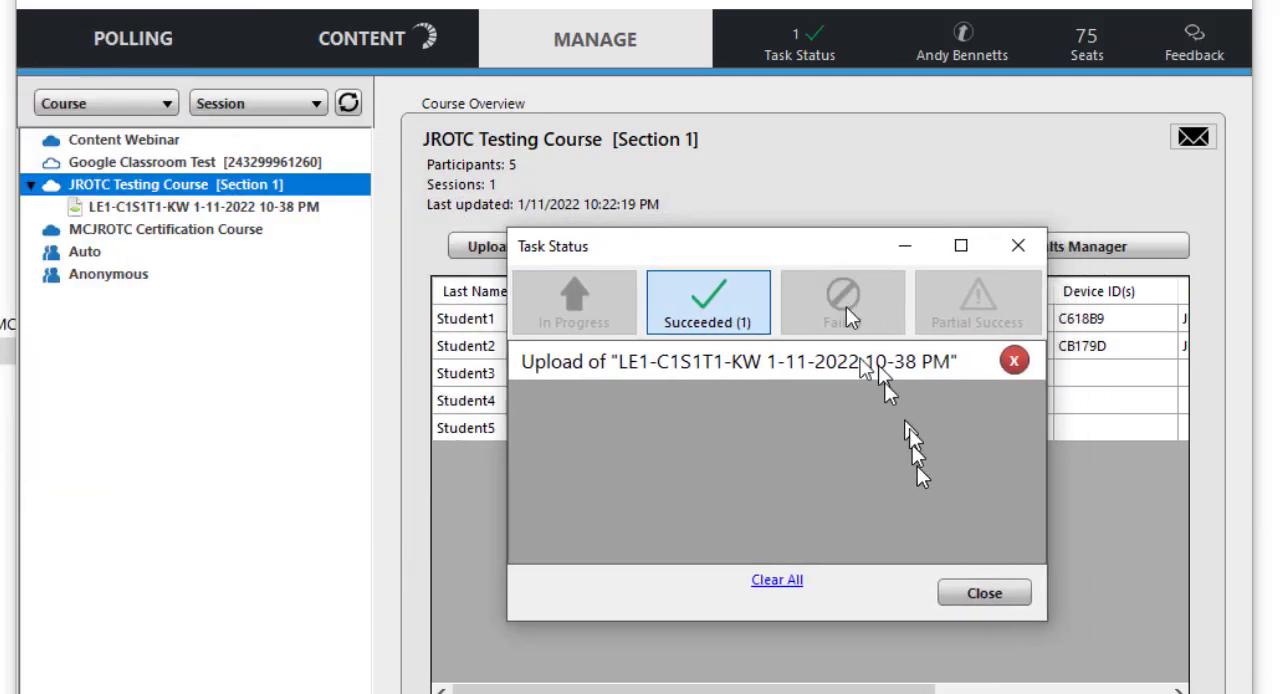
left_click(984, 594)
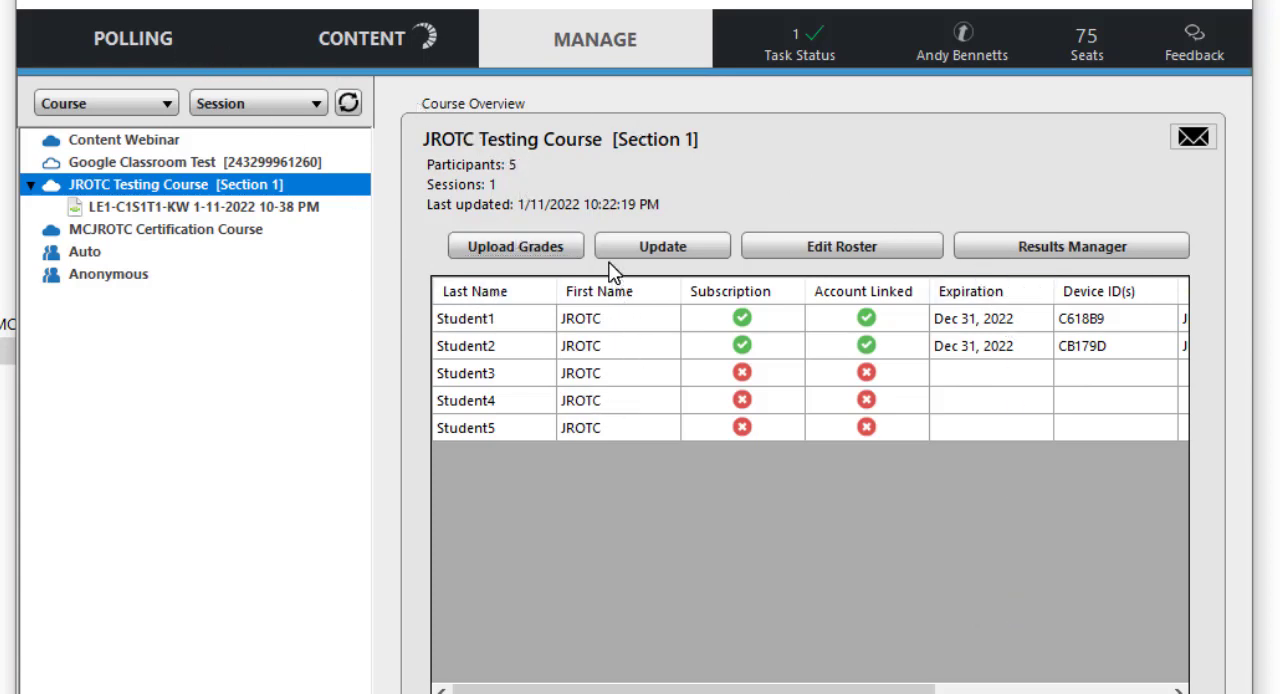
left_click(149, 22)
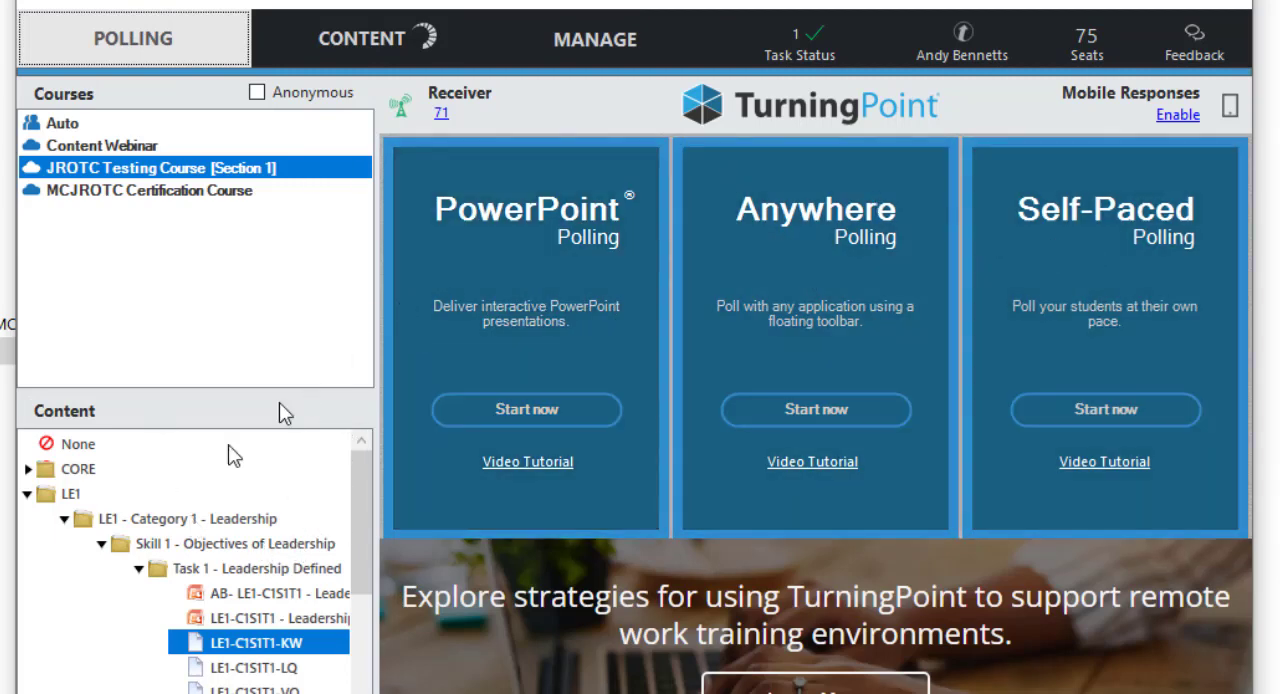
left_click(587, 46)
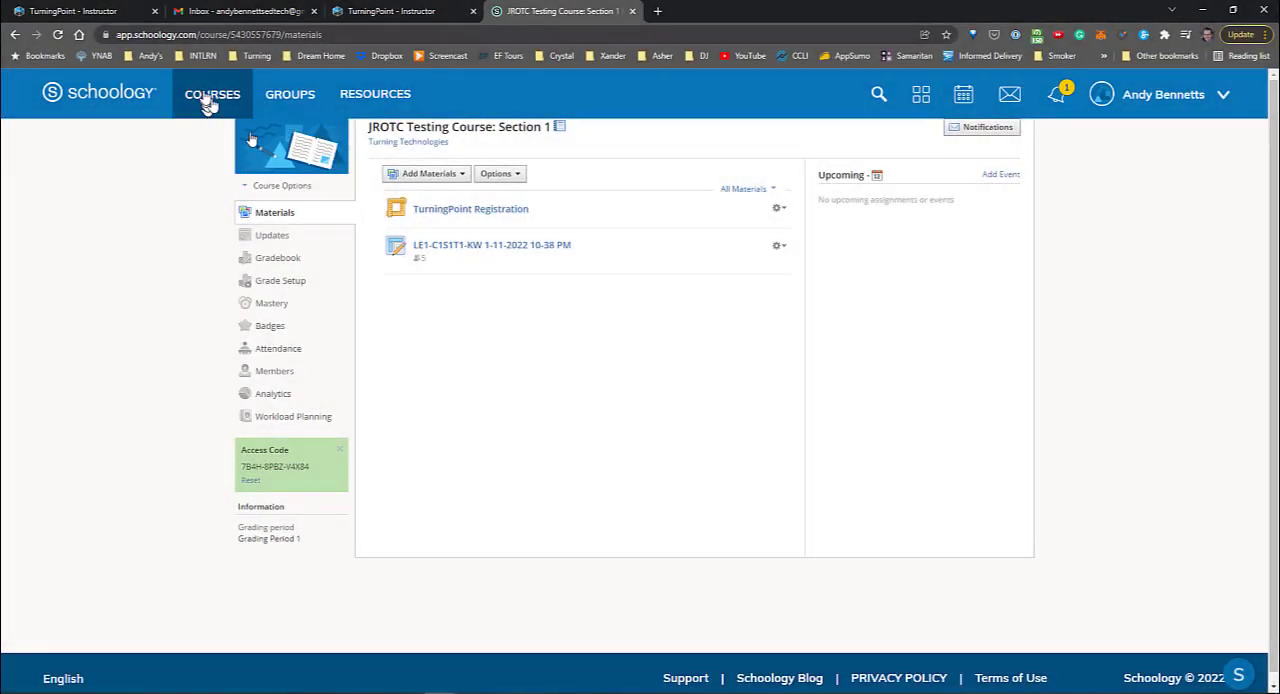
Open the JROTC Testing Course gradebook in Schoology and examine the students' scores for the LE1-C1S1T1-KW session
left_click(277, 260)
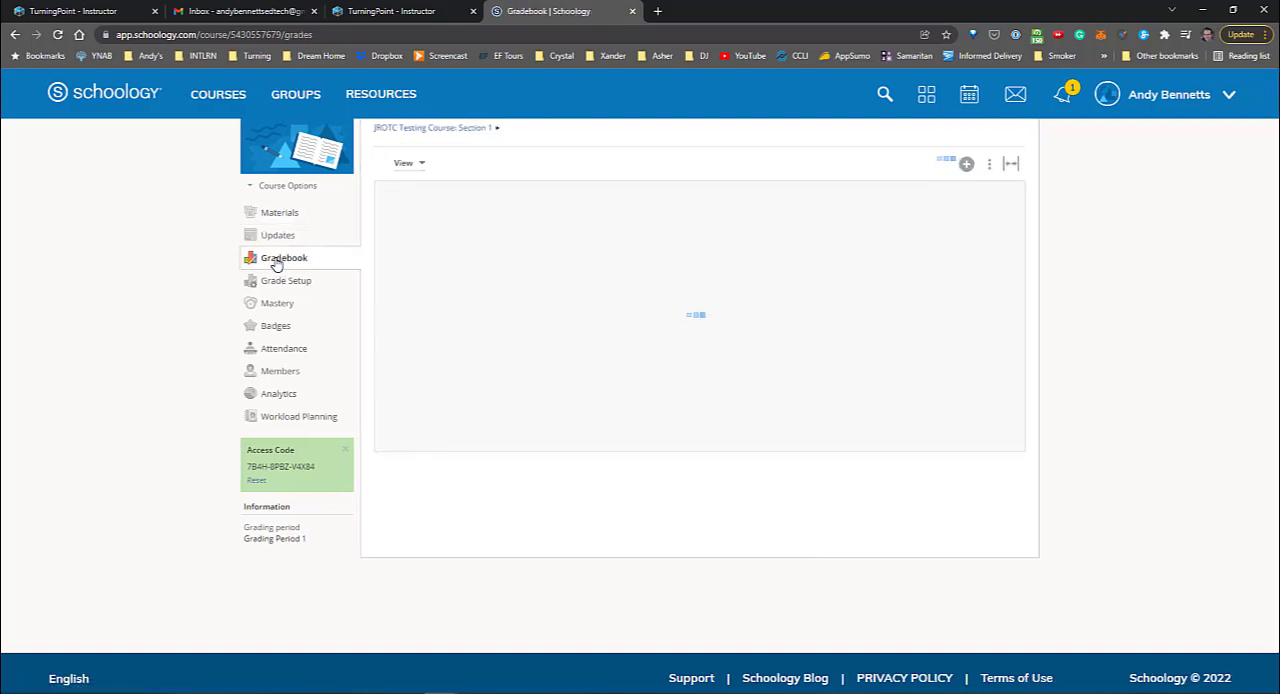
left_click(622, 263)
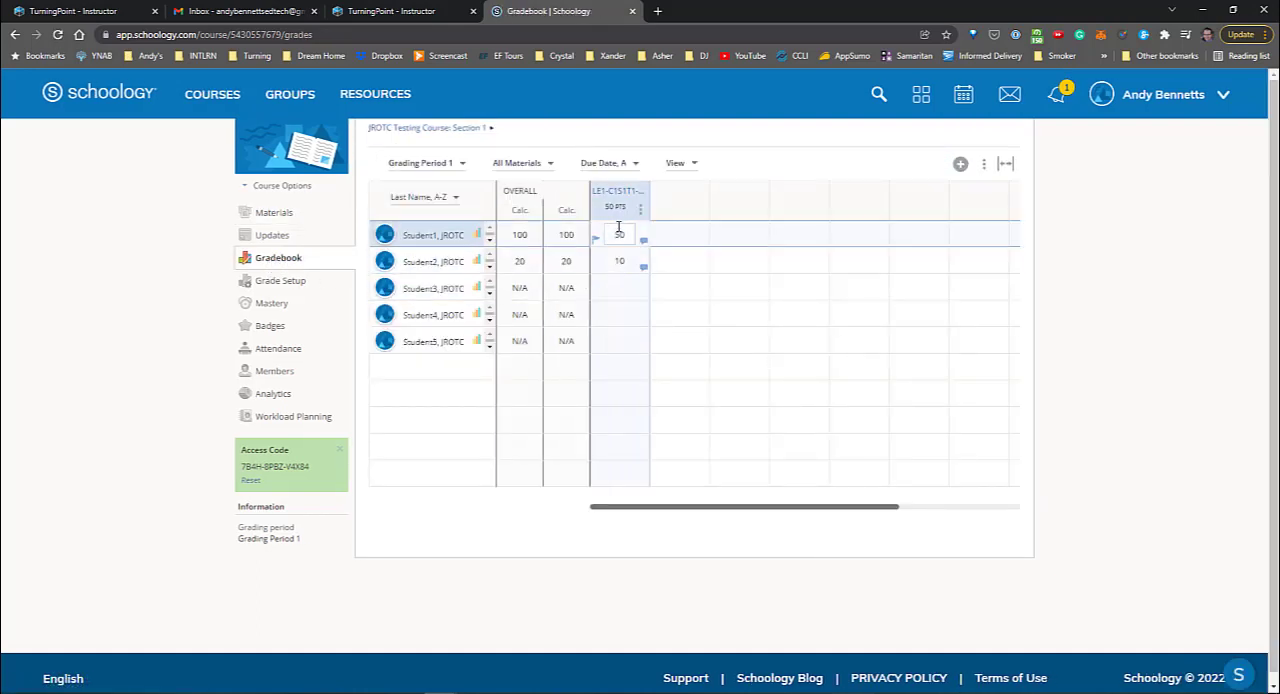
double_click(625, 260)
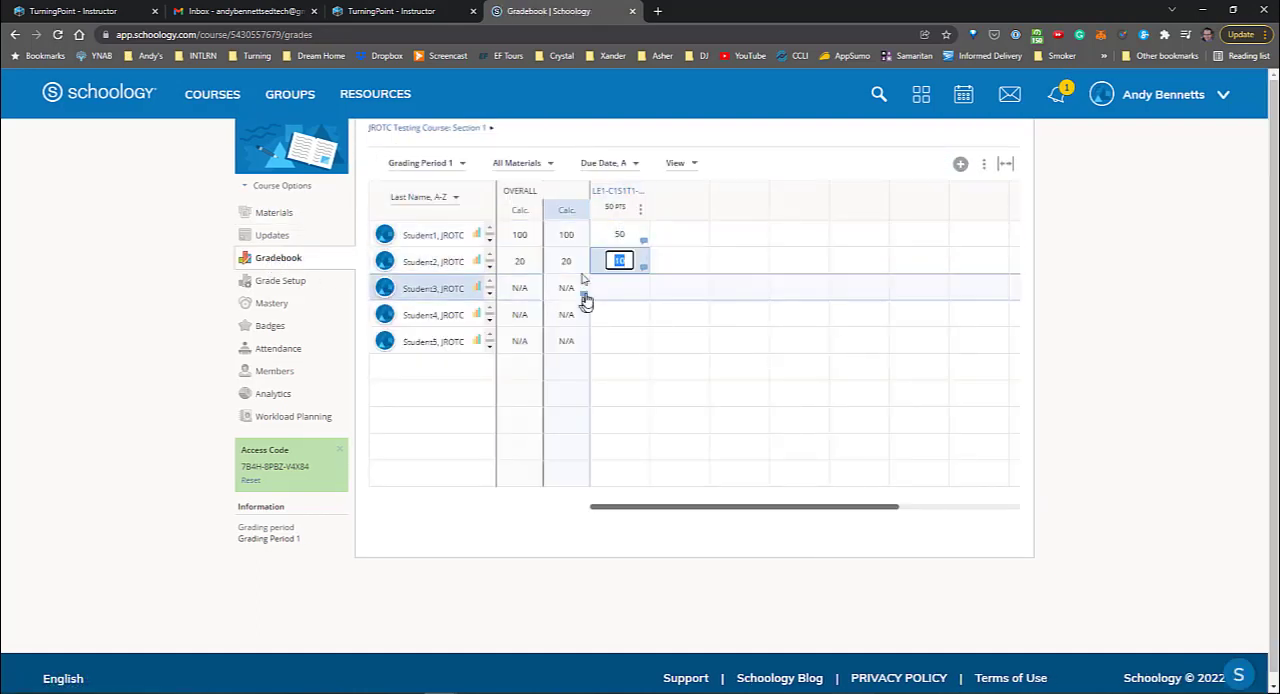